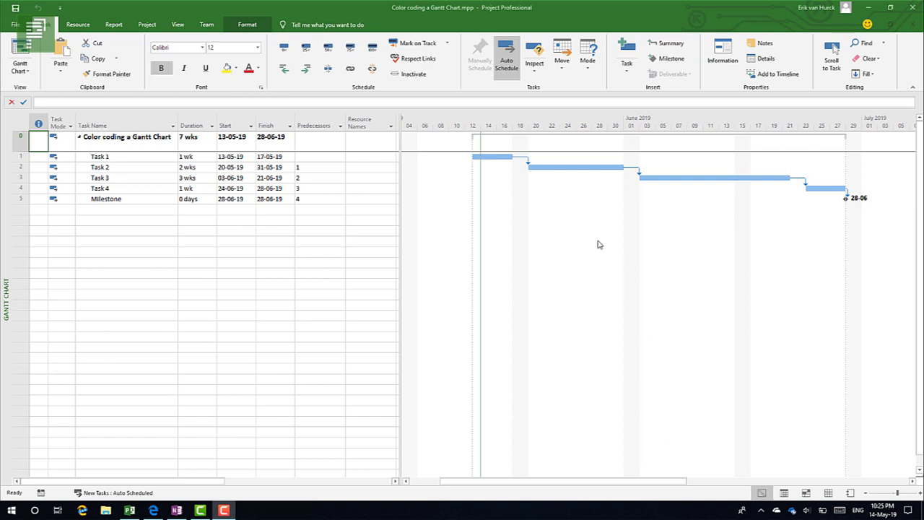
Change Task 2's Gantt bar middle colour to orange in Format Bar
double_click(555, 169)
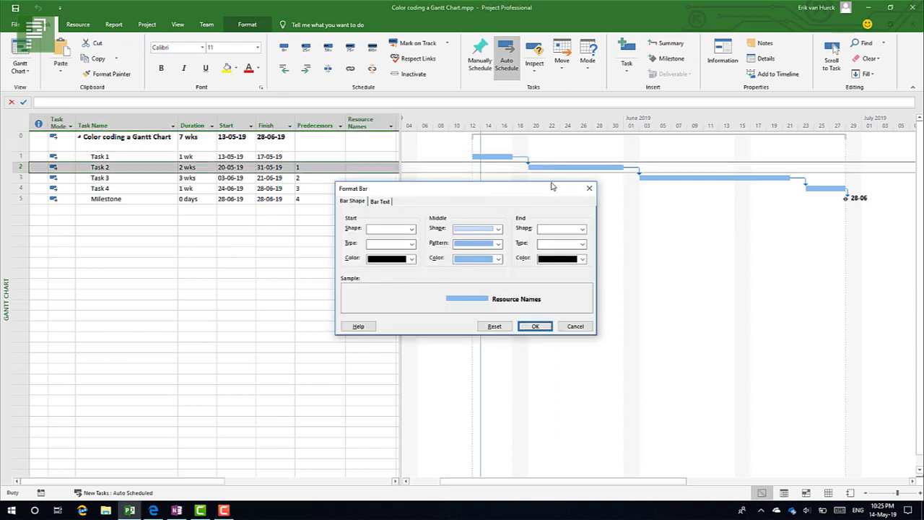
click(497, 258)
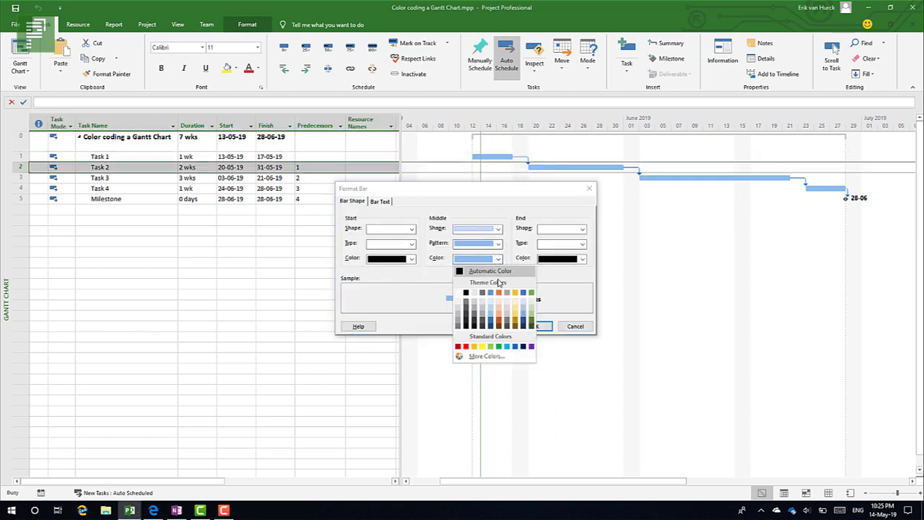
click(499, 293)
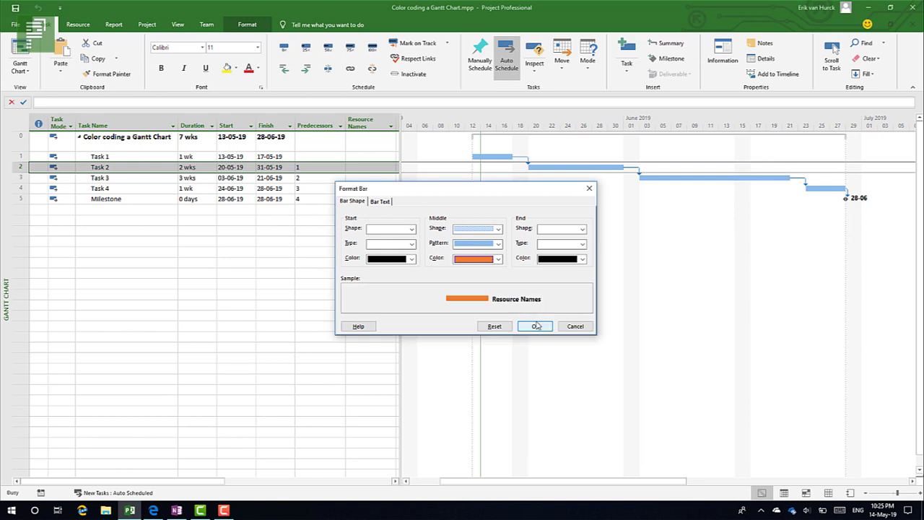
click(535, 326)
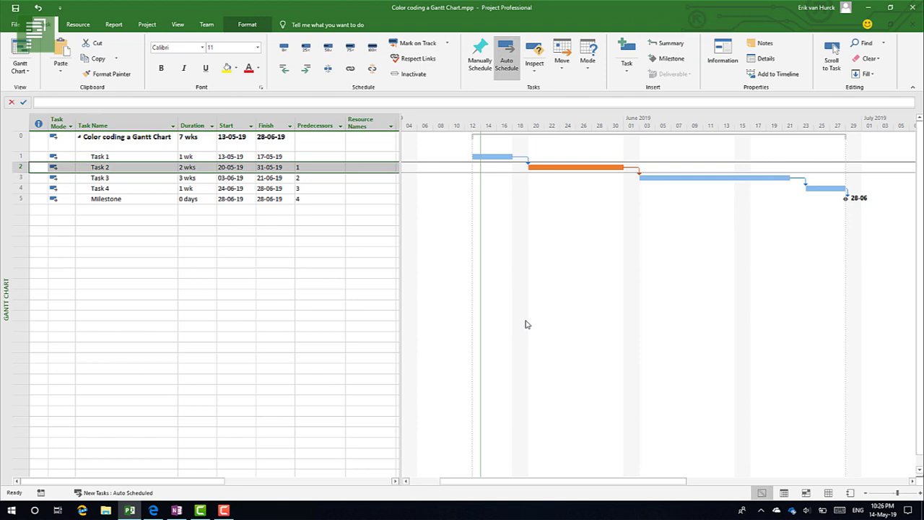
Reset Task 2's bar middle colour to Automatic, turning the bar black
right_click(570, 167)
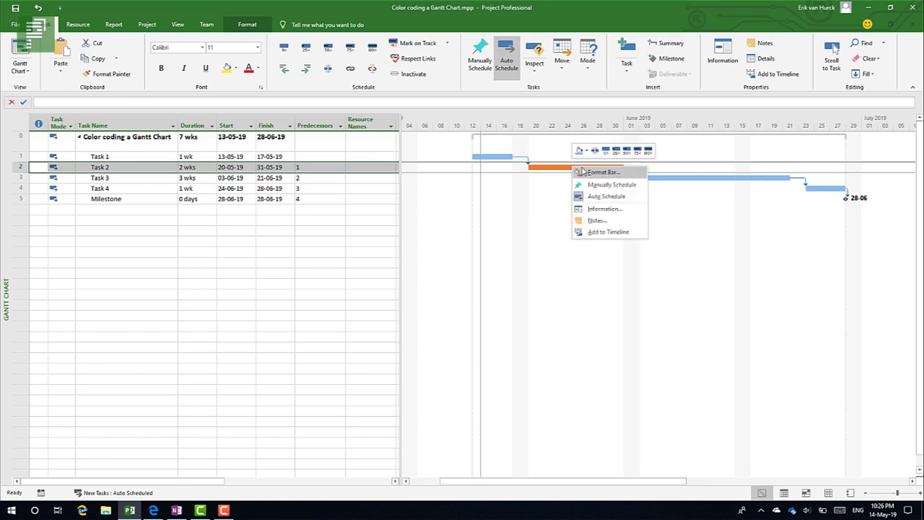
click(575, 173)
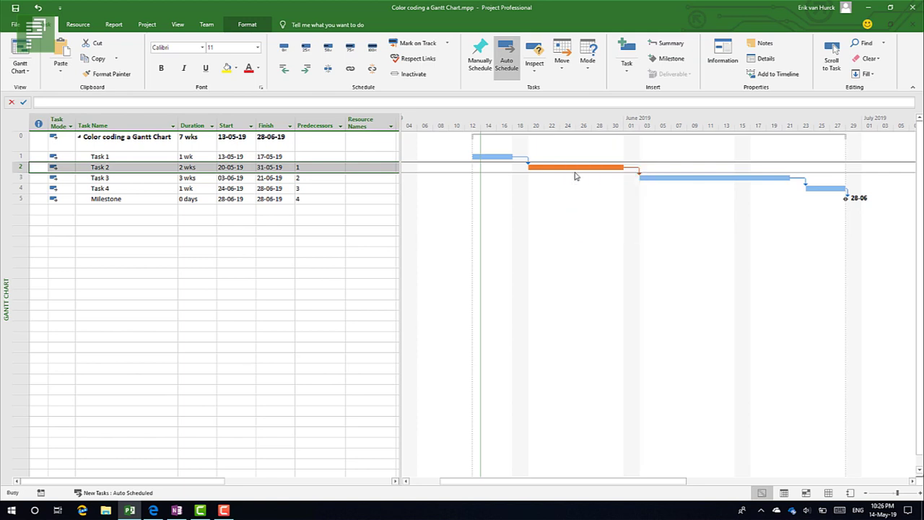
click(498, 259)
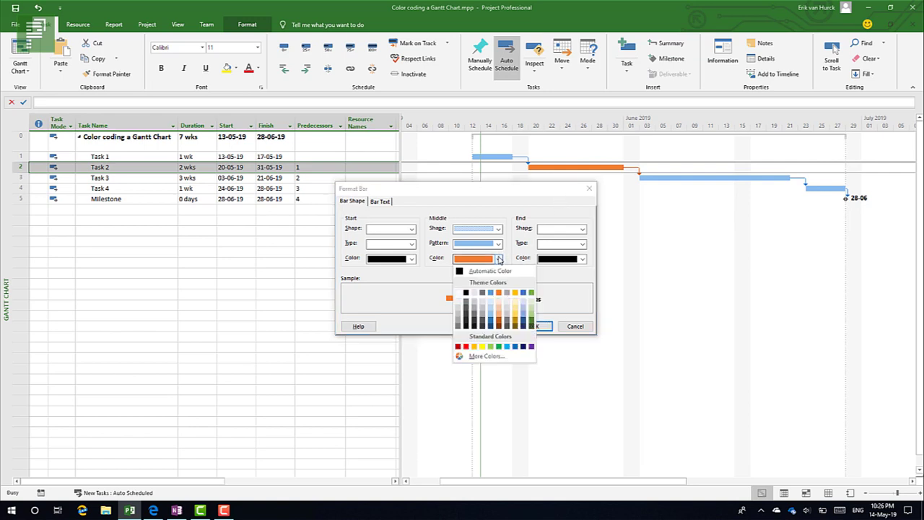
click(491, 271)
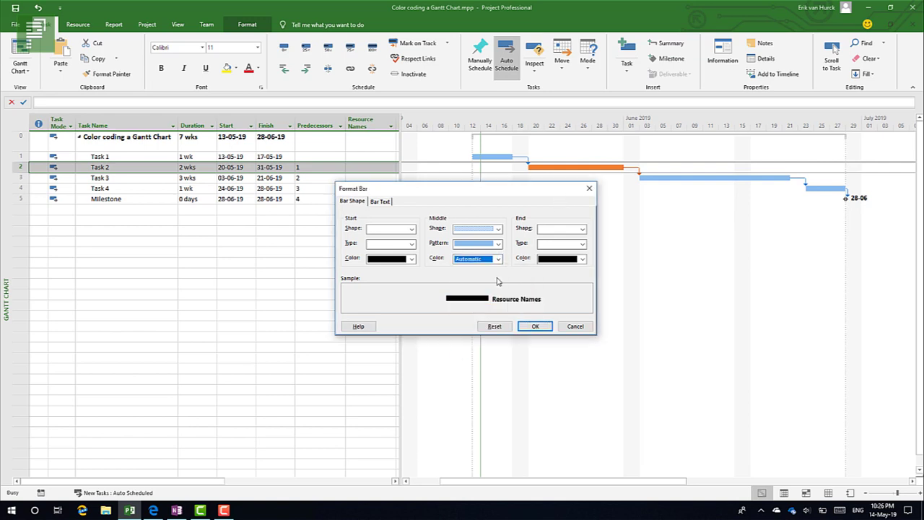
click(538, 326)
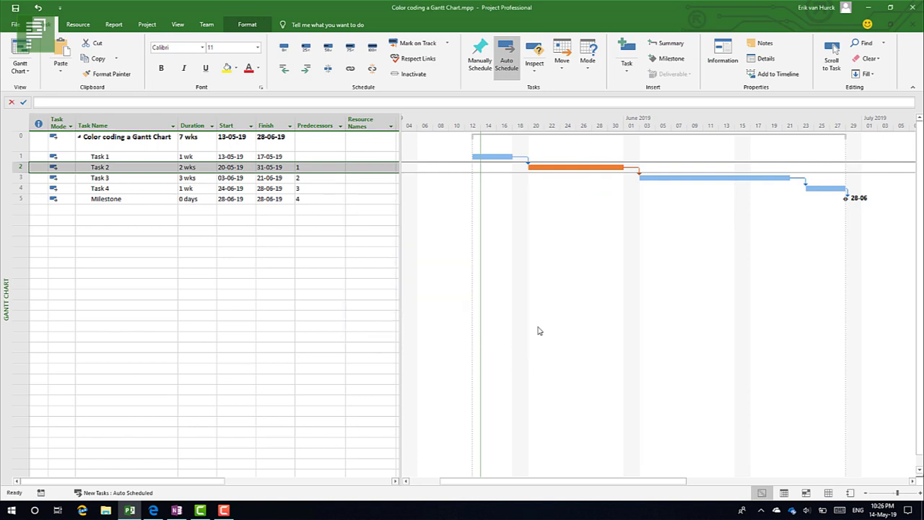
Recolour Task 2's bar middle to blue
right_click(564, 169)
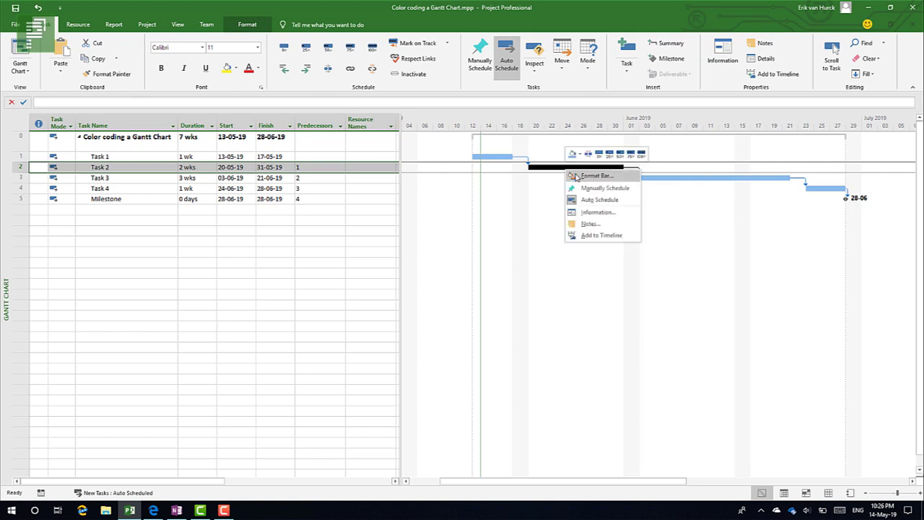
click(574, 178)
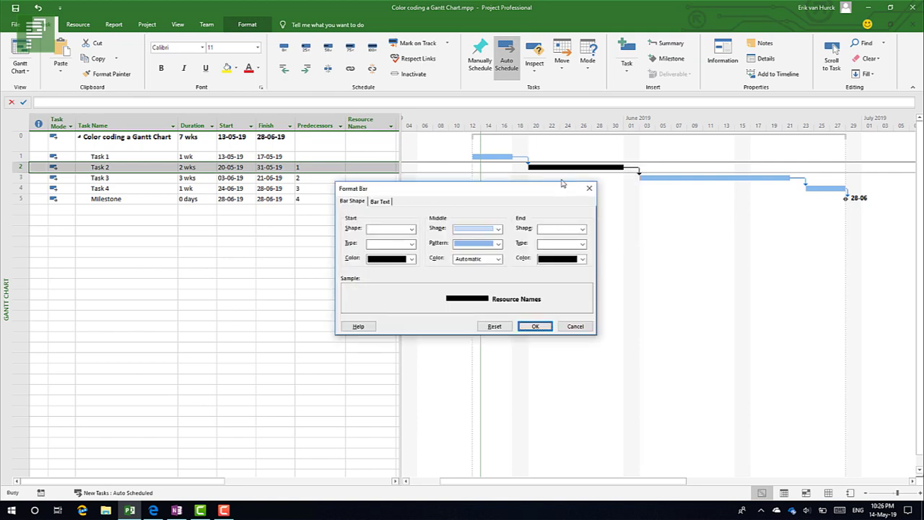
click(497, 261)
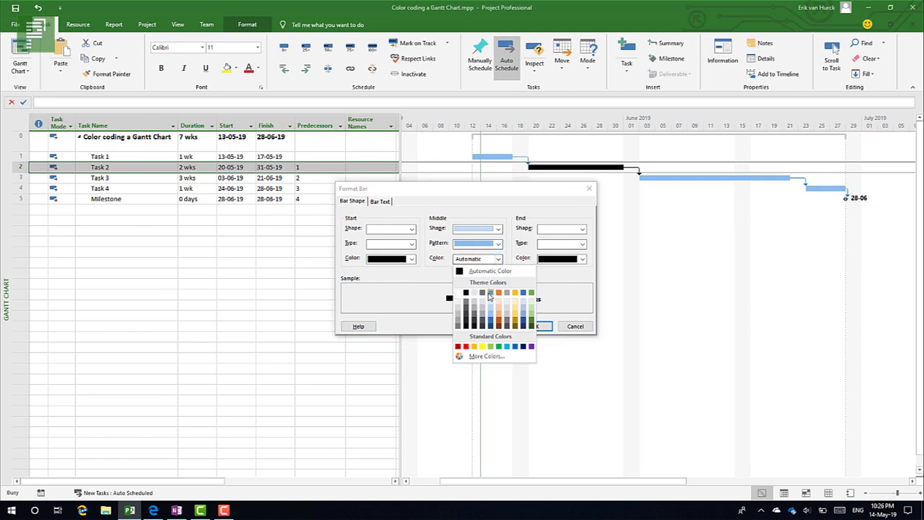
click(489, 296)
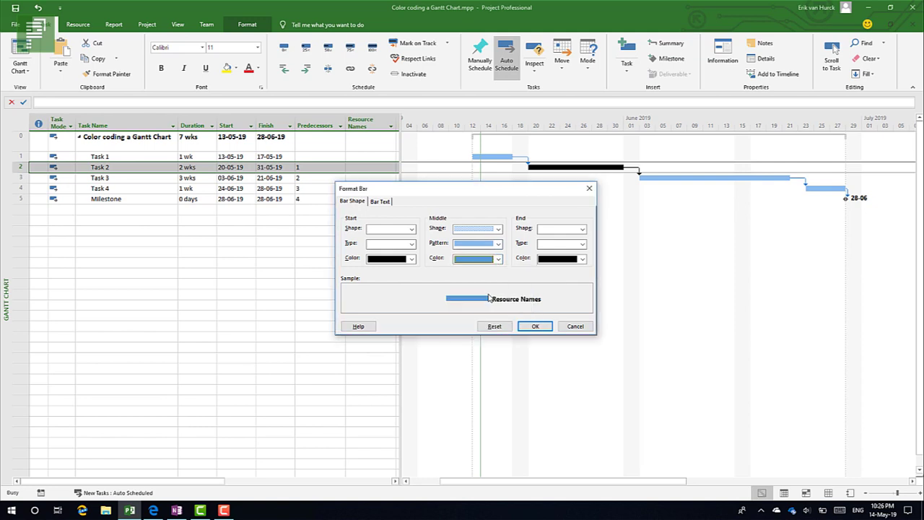
click(535, 325)
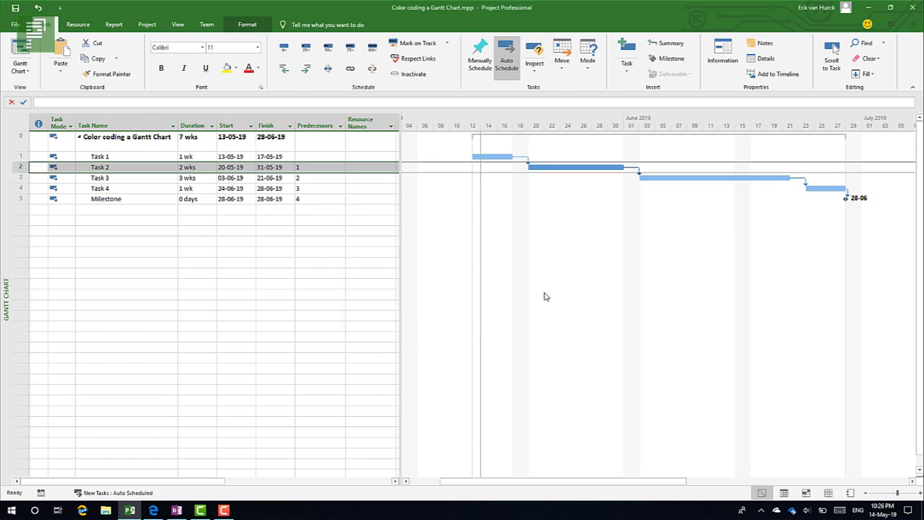
right_click(491, 158)
click(503, 170)
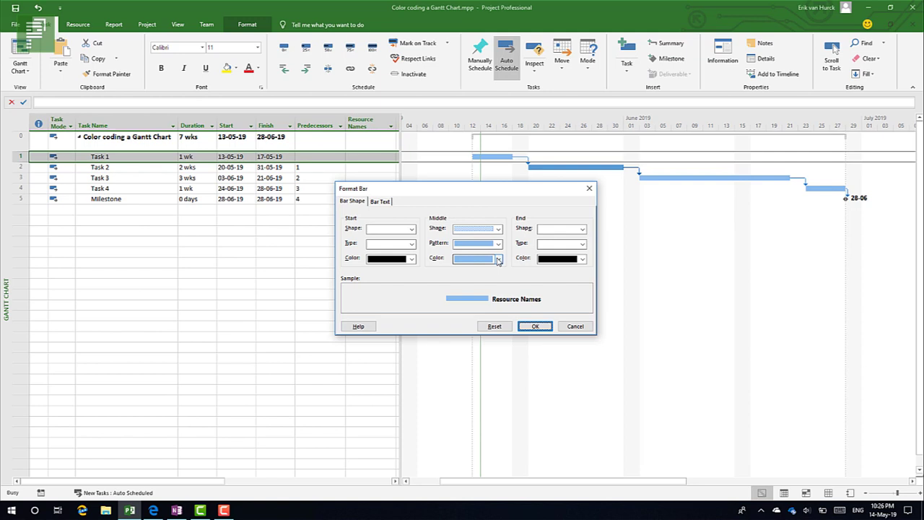
click(498, 260)
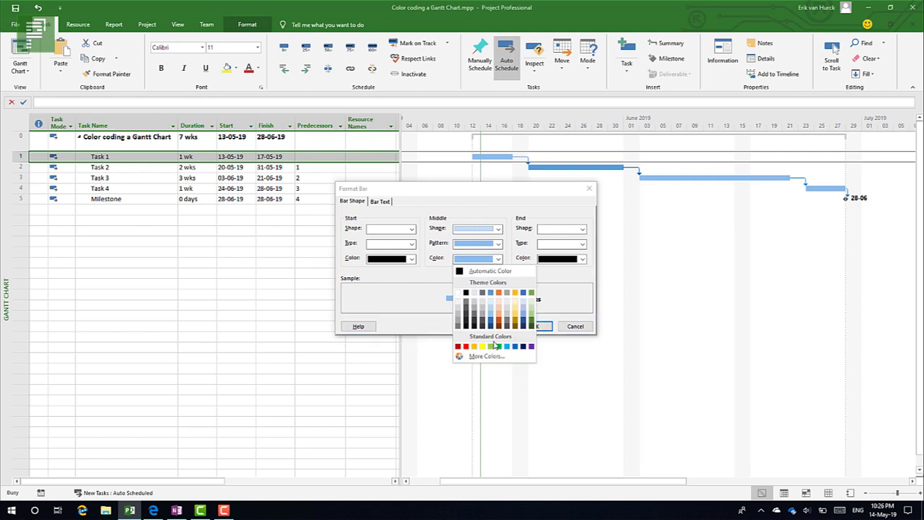
click(500, 260)
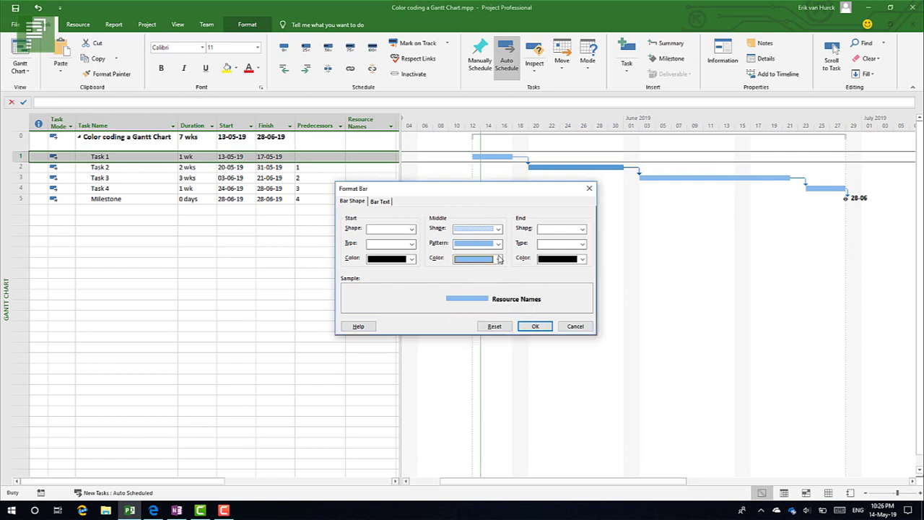
click(582, 329)
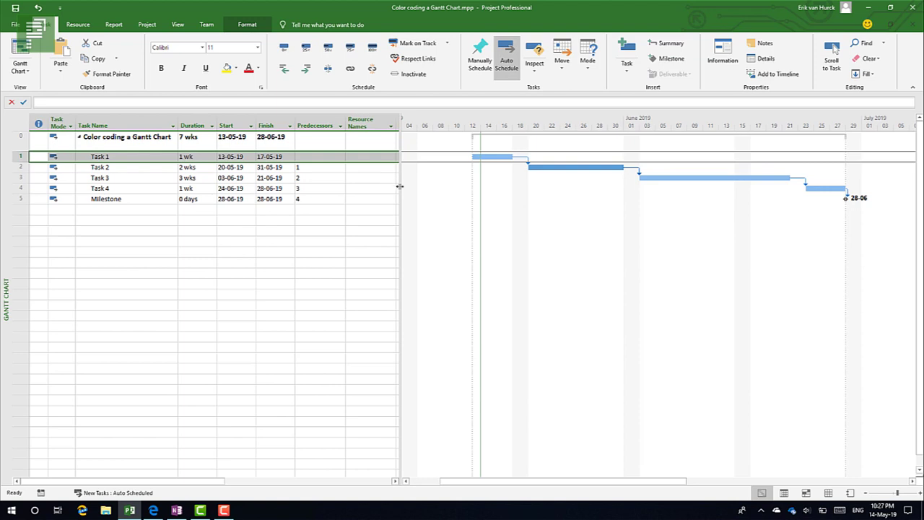
Widen the task table and narrow the Flag1, Flag2 and Flag3 columns
drag(399, 186, 535, 193)
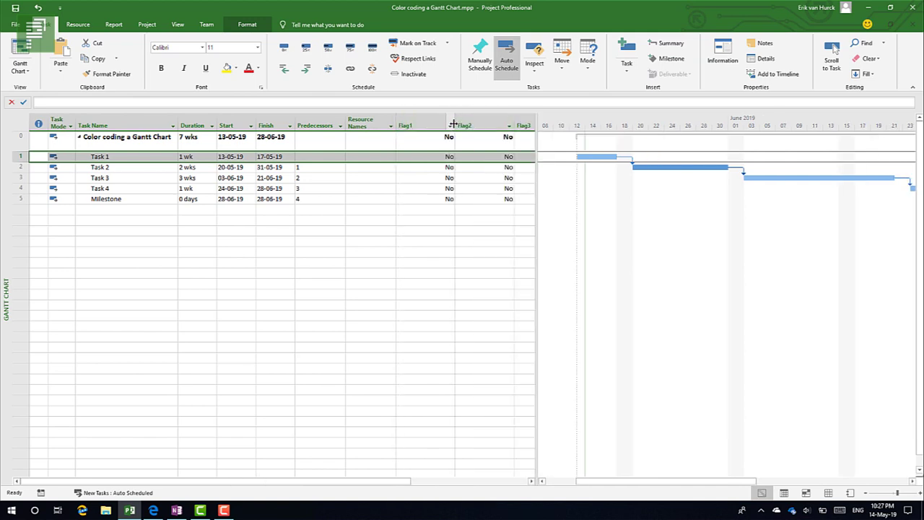
drag(452, 124, 424, 124)
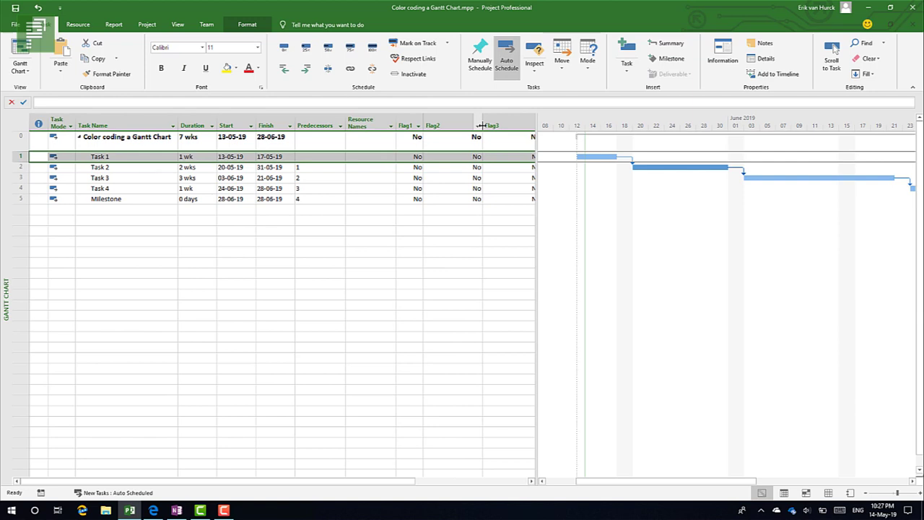
drag(481, 126, 454, 125)
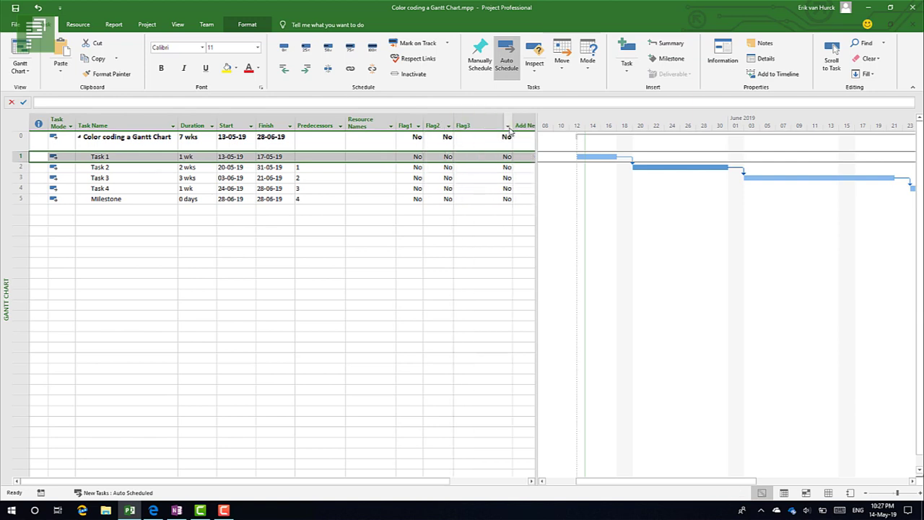
drag(513, 125, 484, 125)
drag(535, 137, 545, 135)
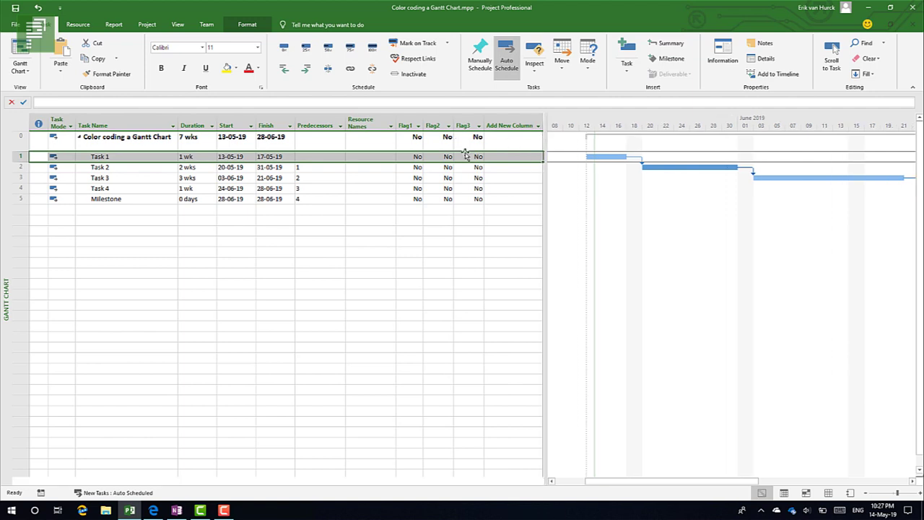
Start an Add New Column entry for 'fla', then cancel it with Esc
click(512, 125)
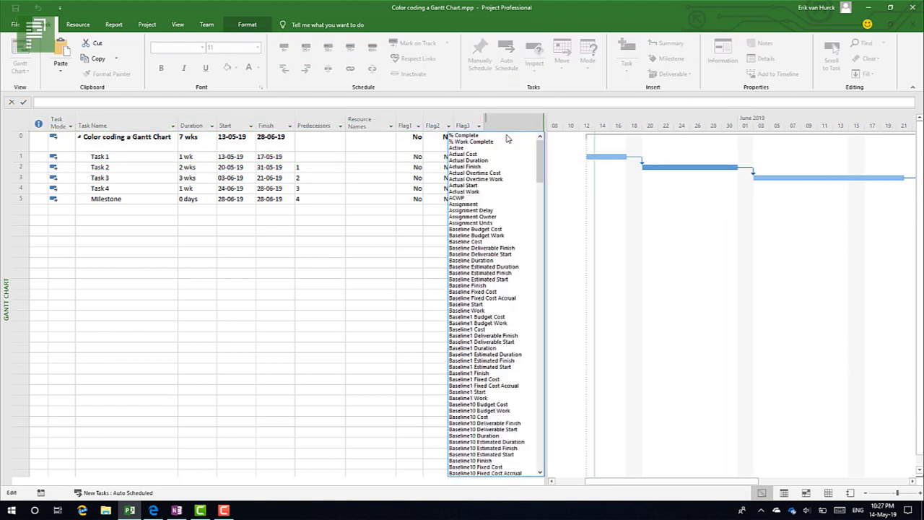
text(fl)
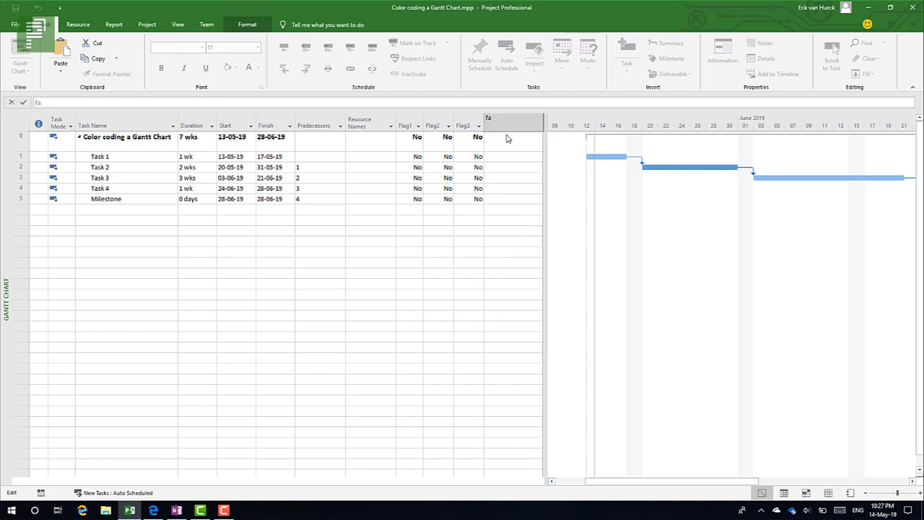
text(ag1)
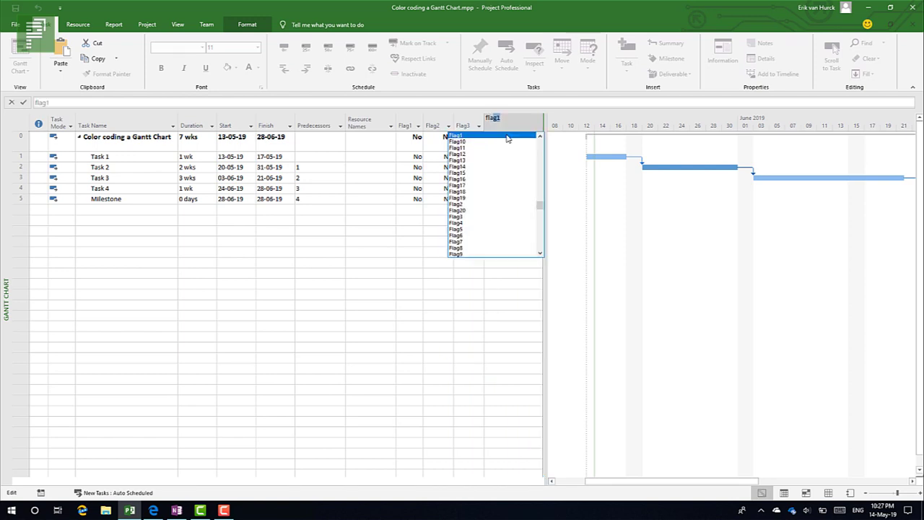
scroll(472, 177, down, 1)
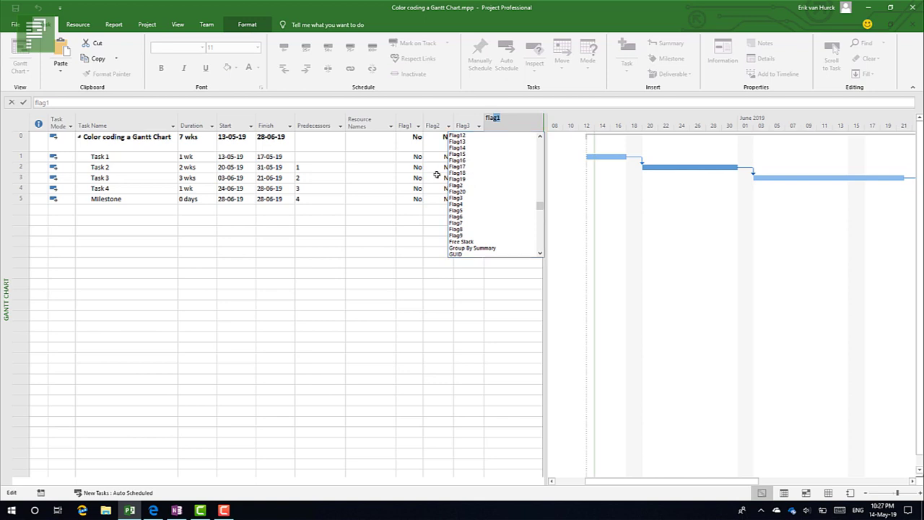
key(Escape)
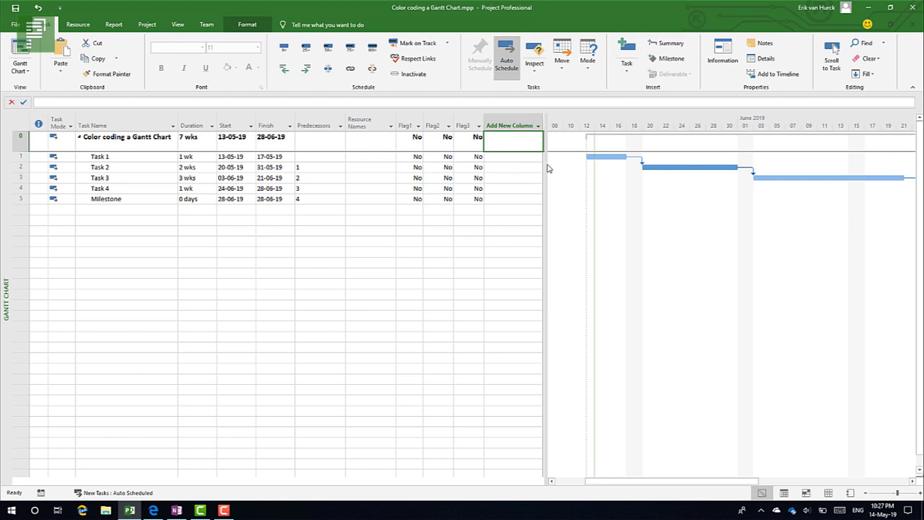
Trim the table to end at Flag3; set Task 1's Flag1 and Task 2's Flag2 to Yes
drag(544, 162, 484, 200)
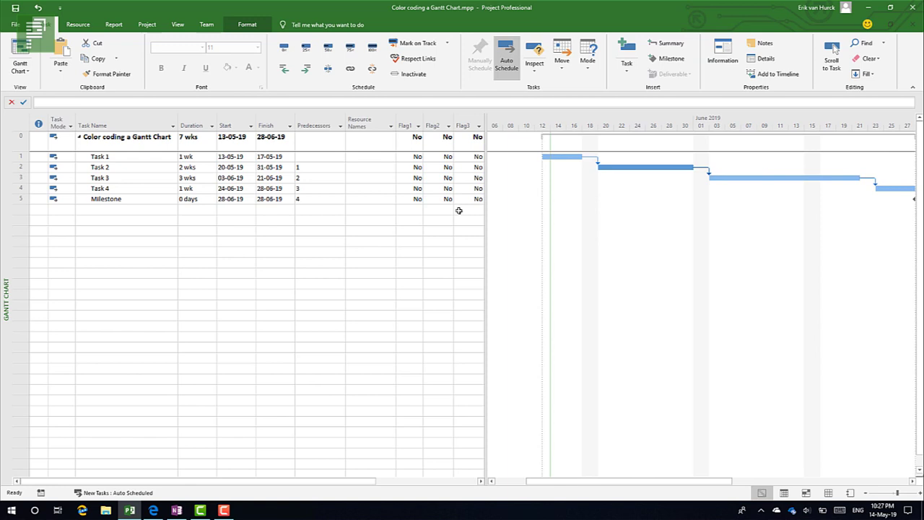
click(422, 157)
click(420, 156)
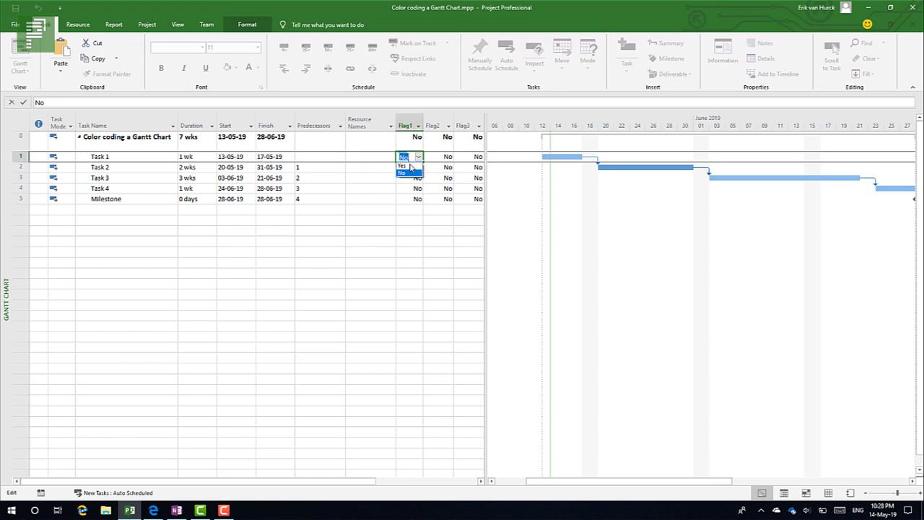
click(410, 166)
click(416, 167)
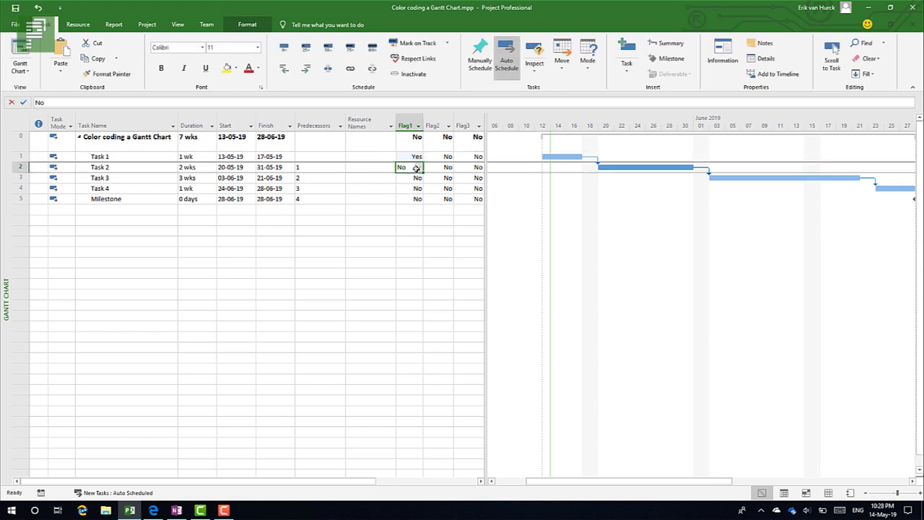
click(435, 167)
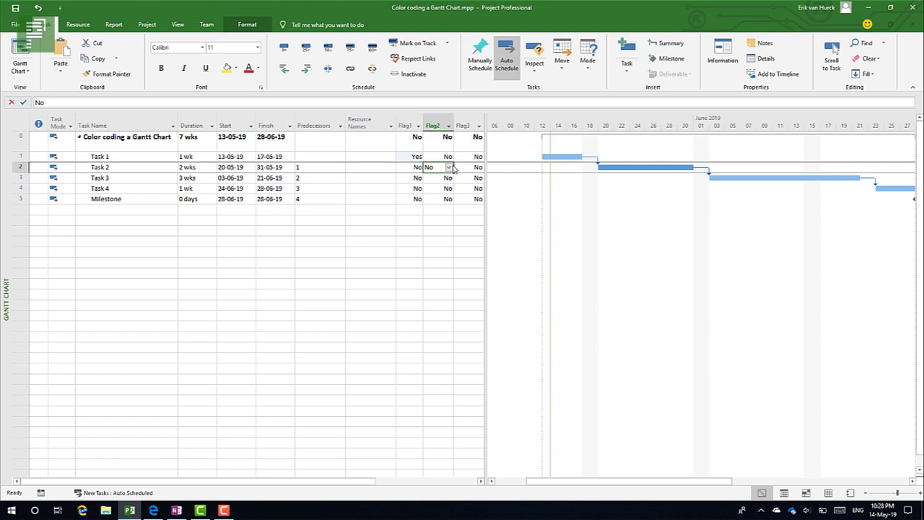
click(449, 167)
click(441, 178)
Set Flag3 to Yes for Tasks 4 and 3, then bring the milestone into chart view
click(466, 187)
click(479, 189)
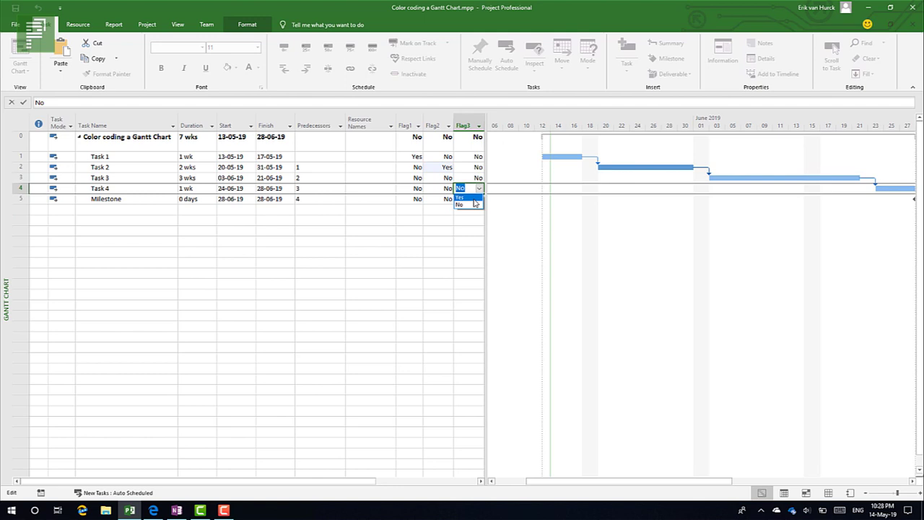
click(460, 197)
click(480, 178)
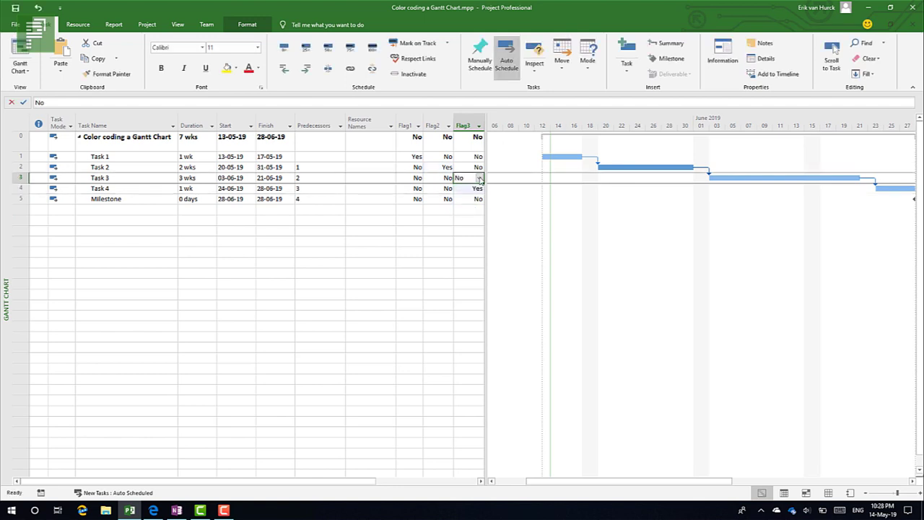
click(480, 178)
click(455, 197)
click(456, 198)
click(451, 232)
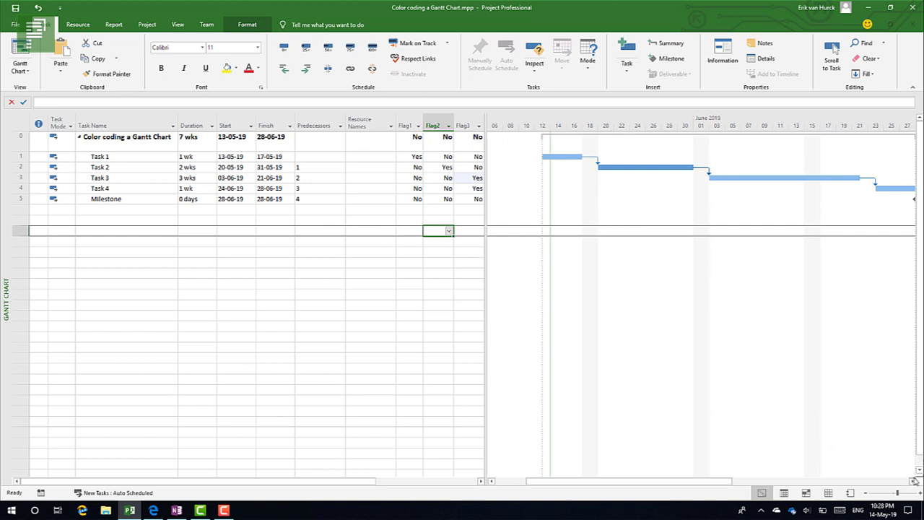
click(914, 483)
click(914, 483)
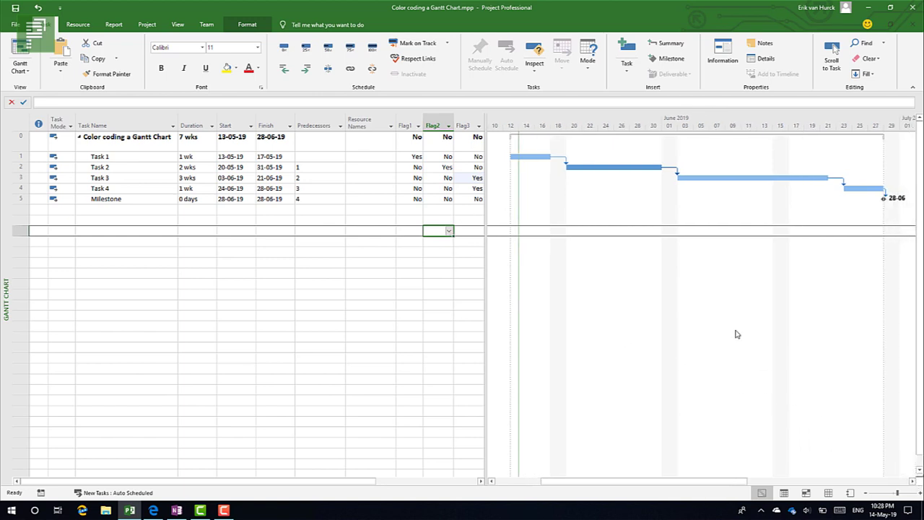
right_click(617, 276)
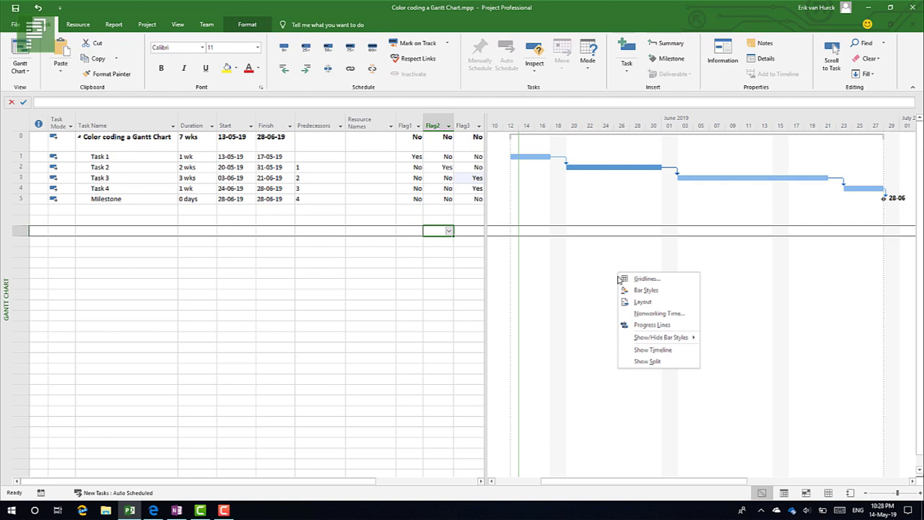
click(667, 293)
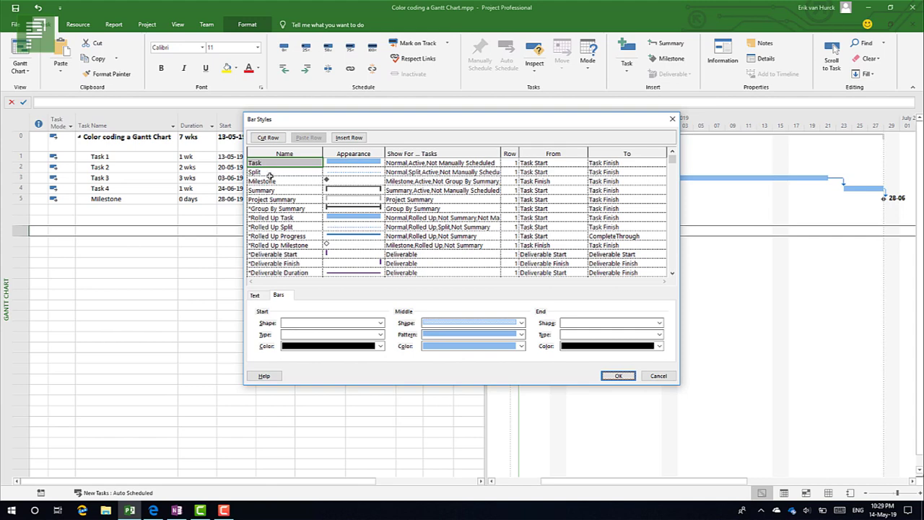
click(293, 173)
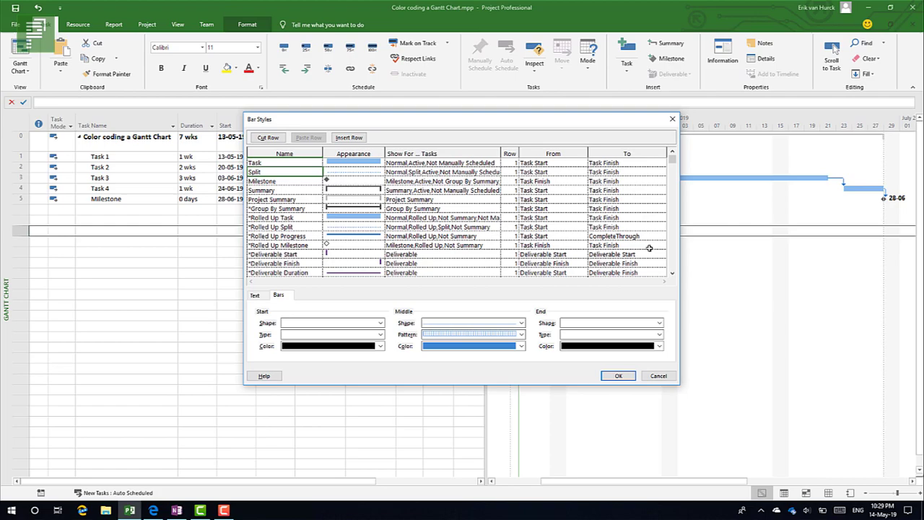
click(672, 273)
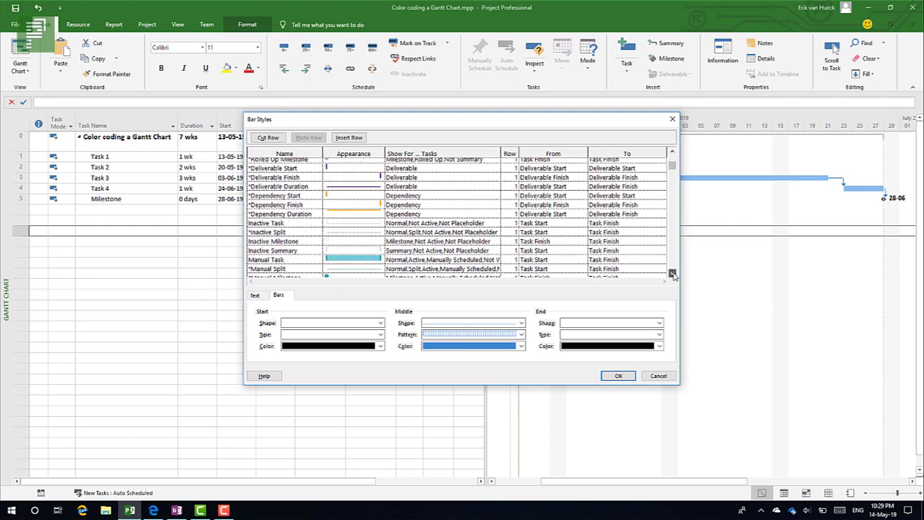
drag(672, 273, 672, 273)
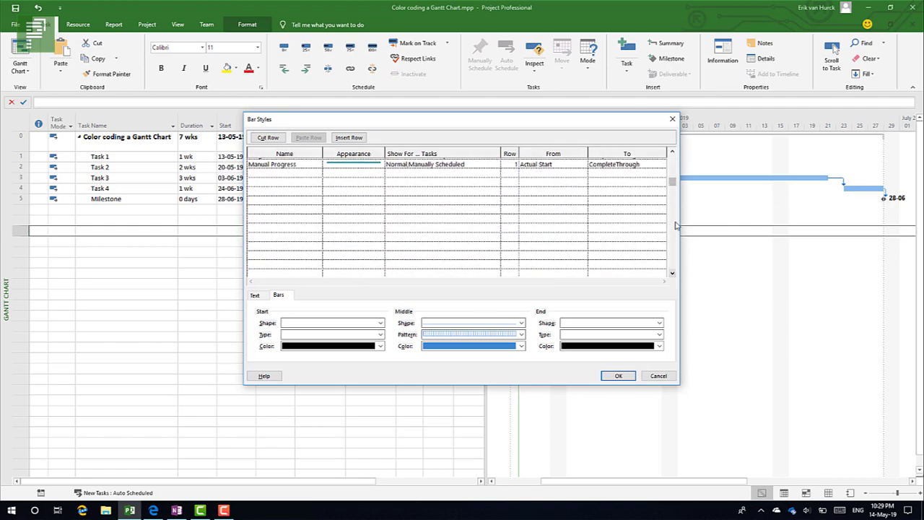
drag(673, 182, 669, 147)
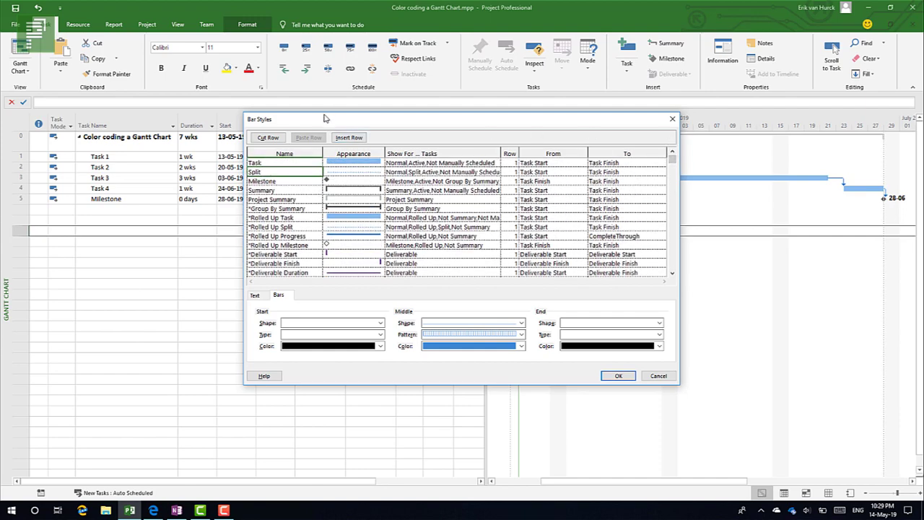
drag(324, 118, 294, 199)
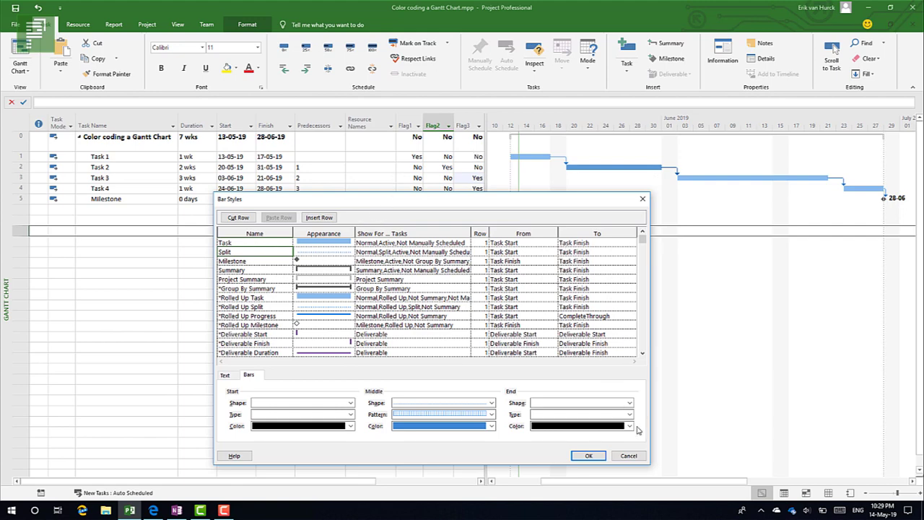
click(628, 456)
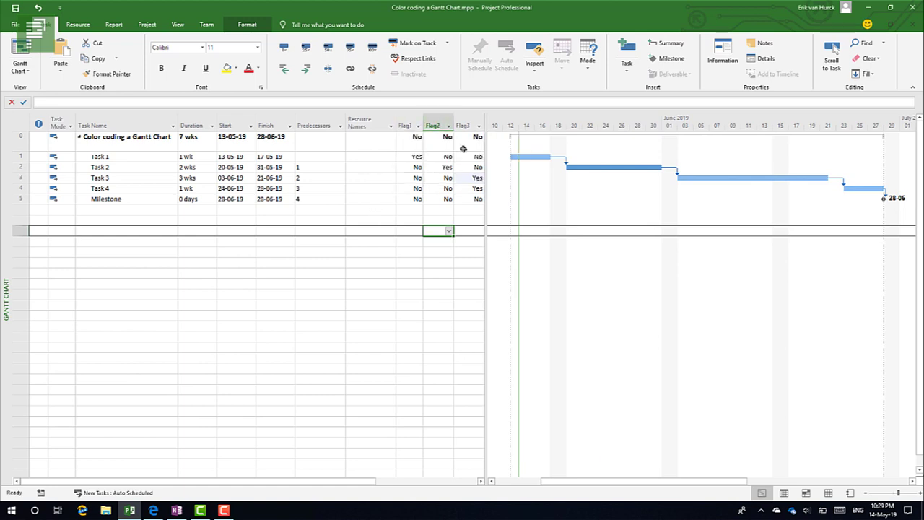
Rename the Flag1 custom field to Important
right_click(406, 127)
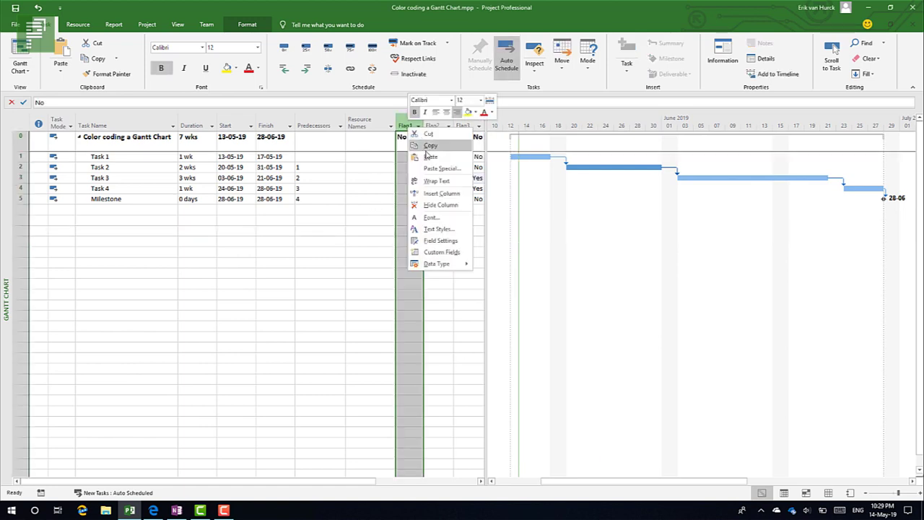
click(460, 251)
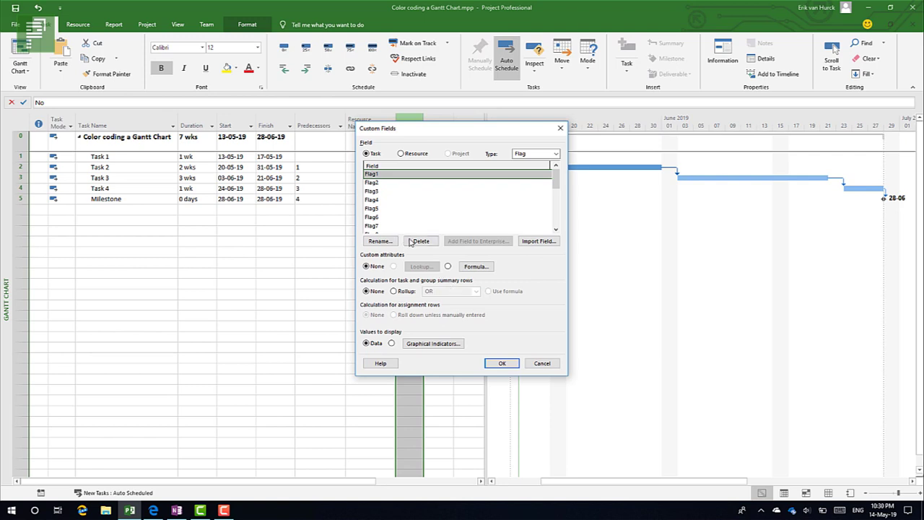
click(386, 243)
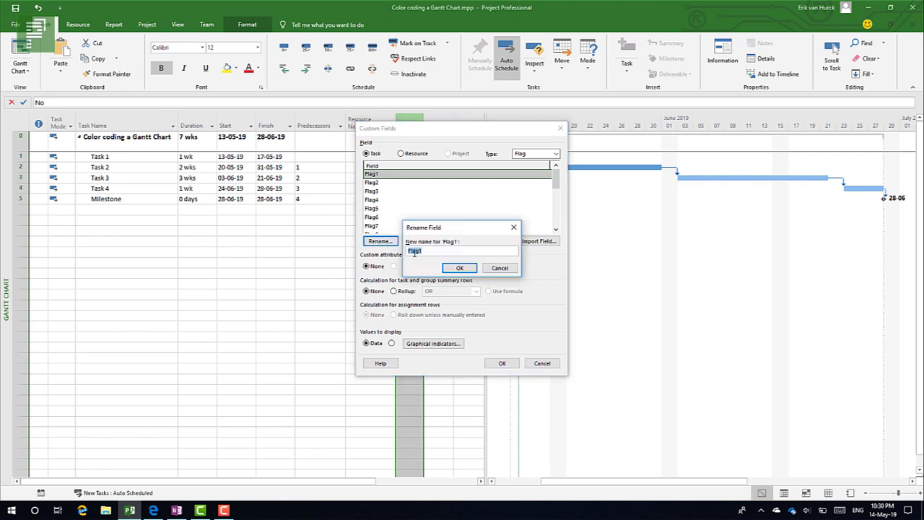
text(Important)
click(460, 268)
click(498, 363)
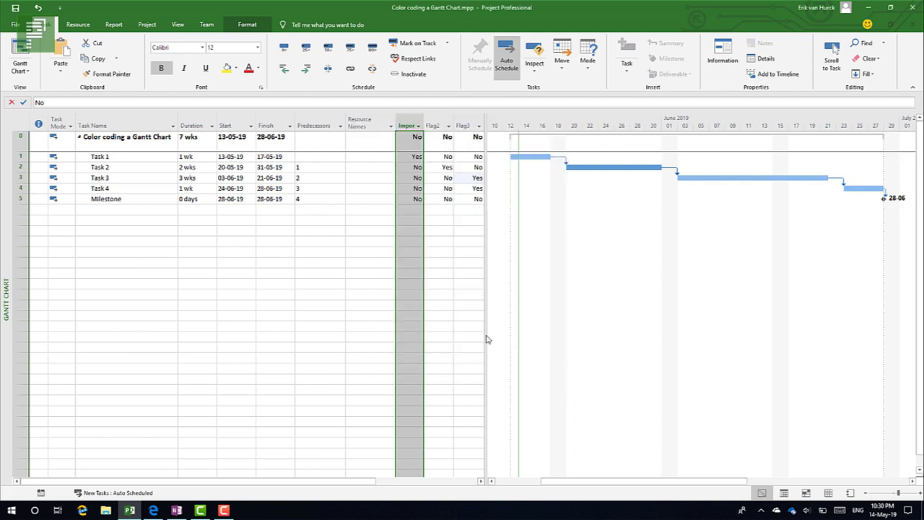
Rename the Flag2 custom field to Green
click(448, 127)
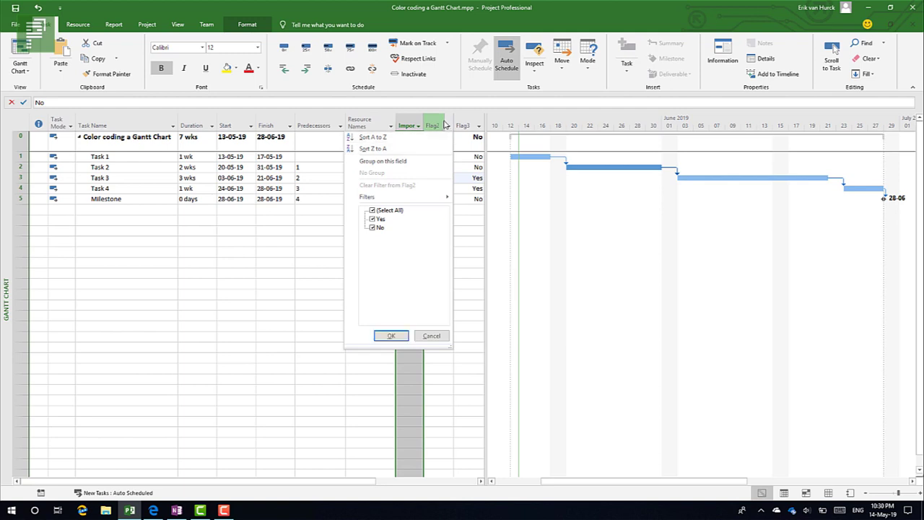
click(436, 119)
right_click(436, 119)
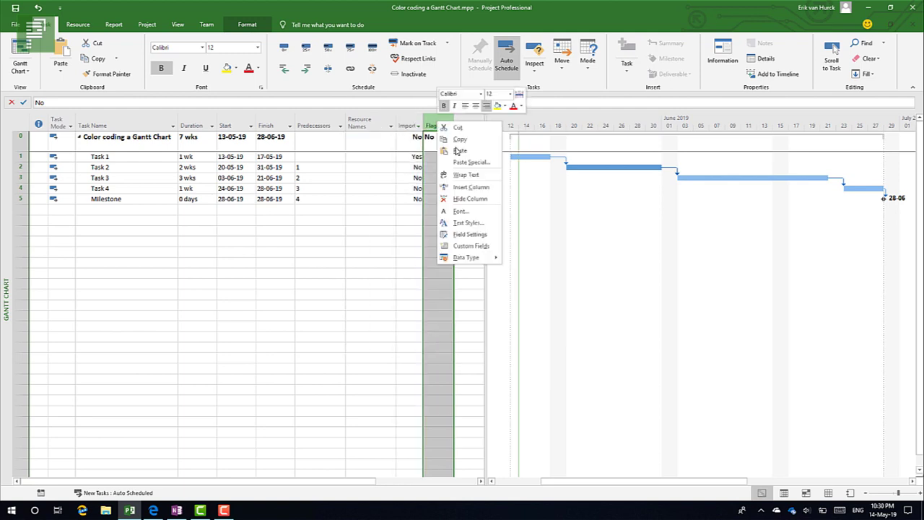
click(466, 249)
click(391, 241)
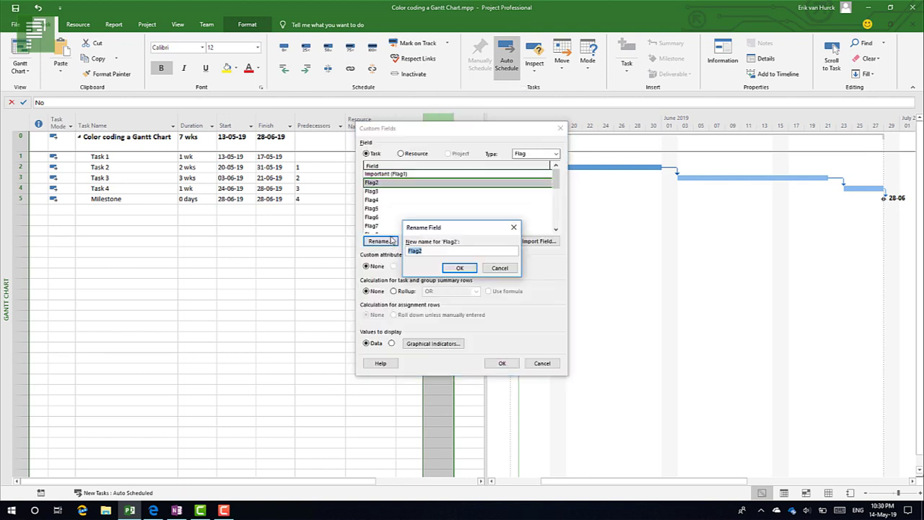
text(Green)
click(459, 268)
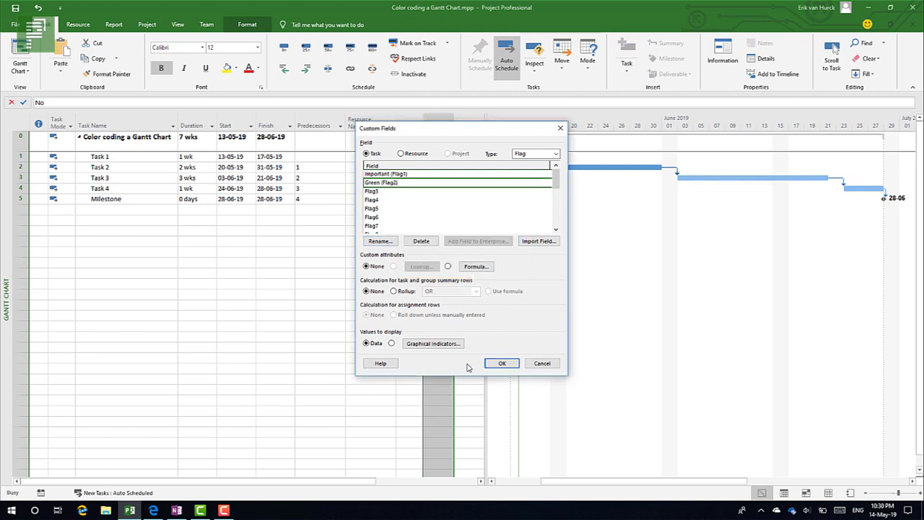
click(497, 368)
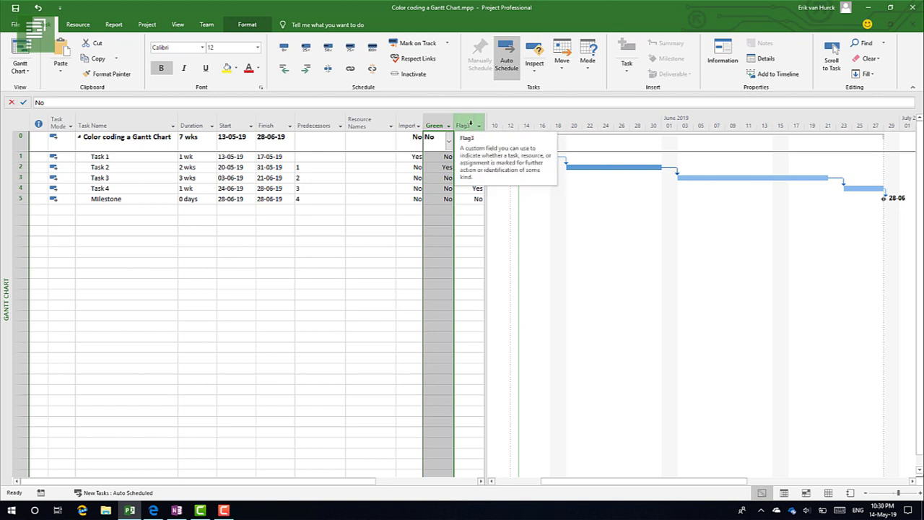
Rename Flag3 to Purple, then widen the Important column and the task table
right_click(470, 125)
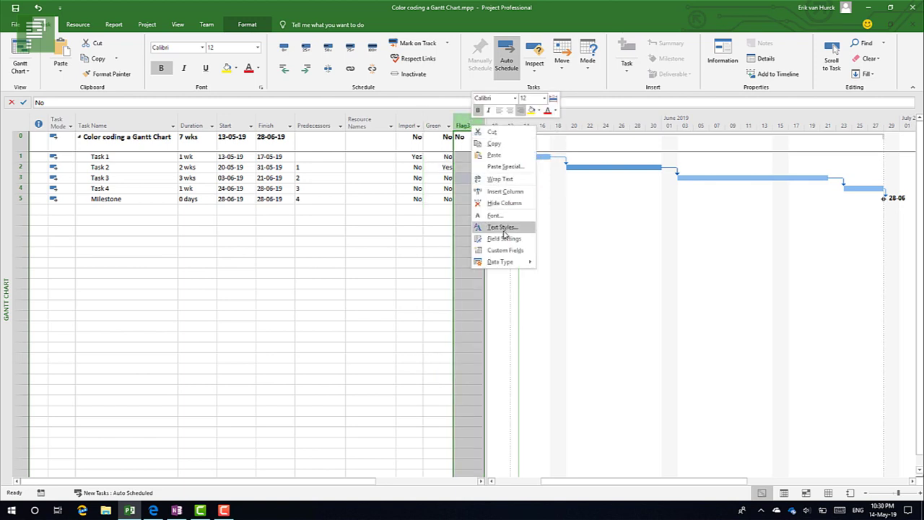
click(503, 249)
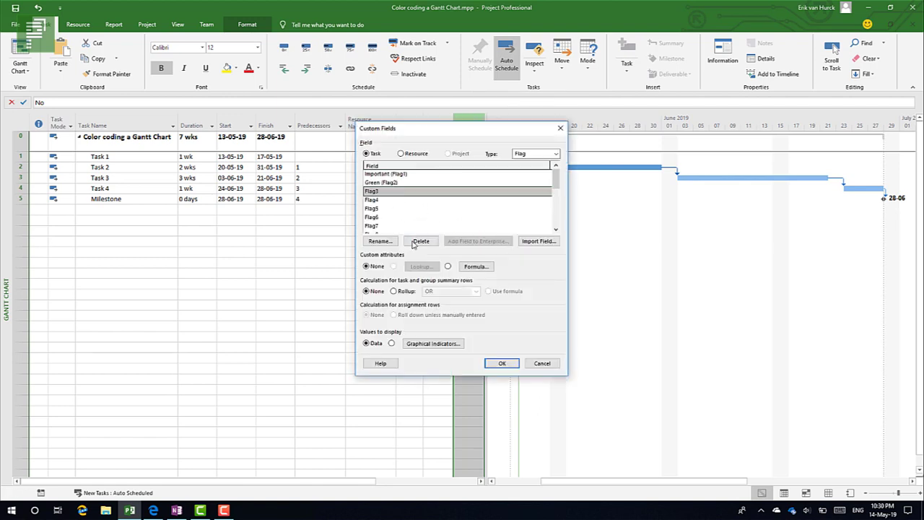
click(380, 241)
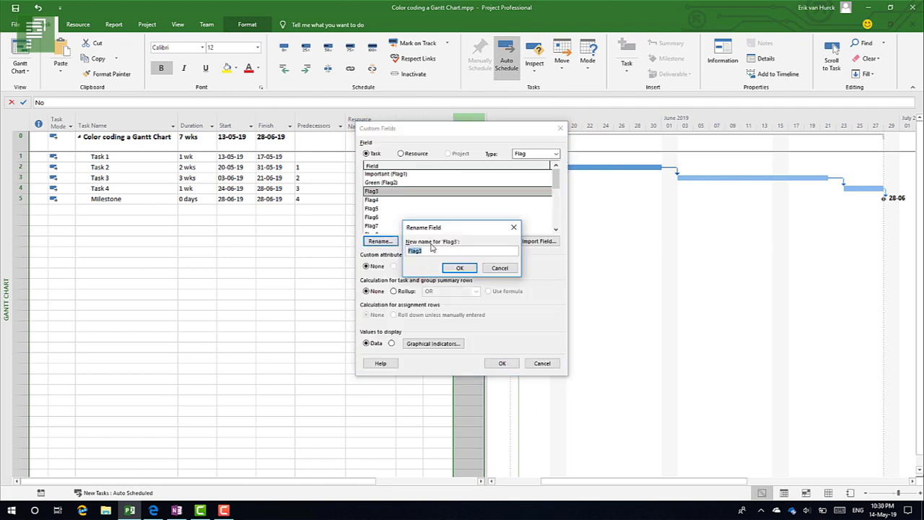
text(Purple)
click(460, 268)
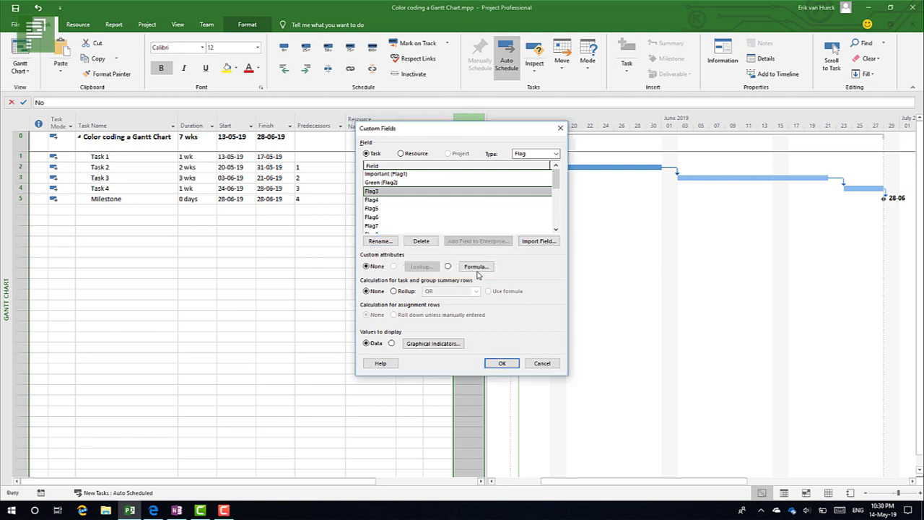
click(501, 363)
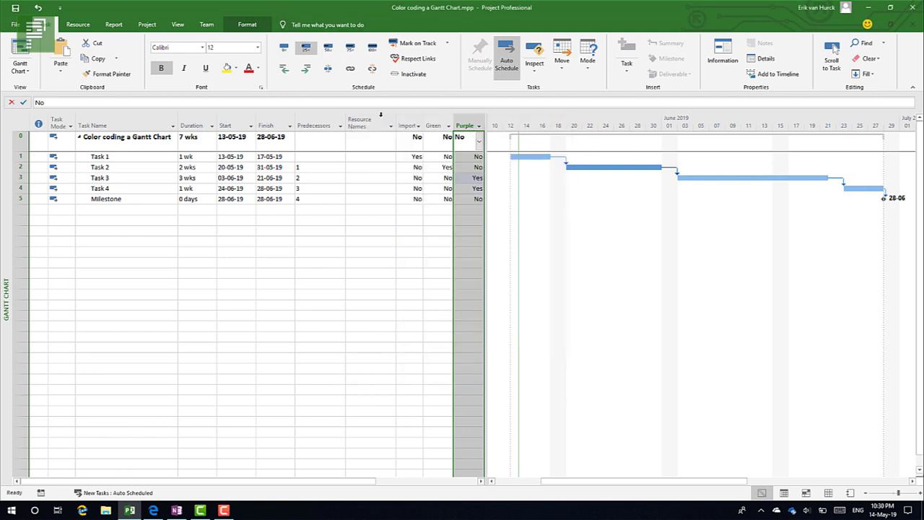
drag(421, 125, 435, 126)
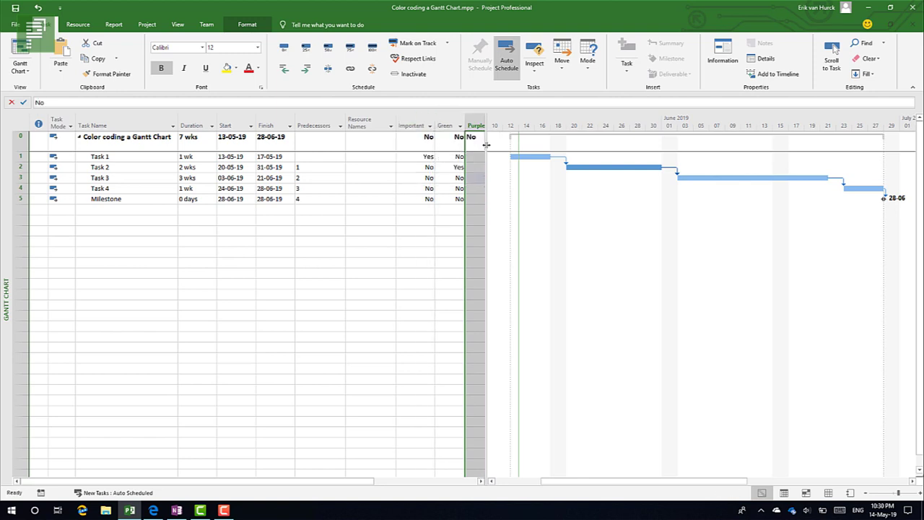
drag(487, 147, 493, 147)
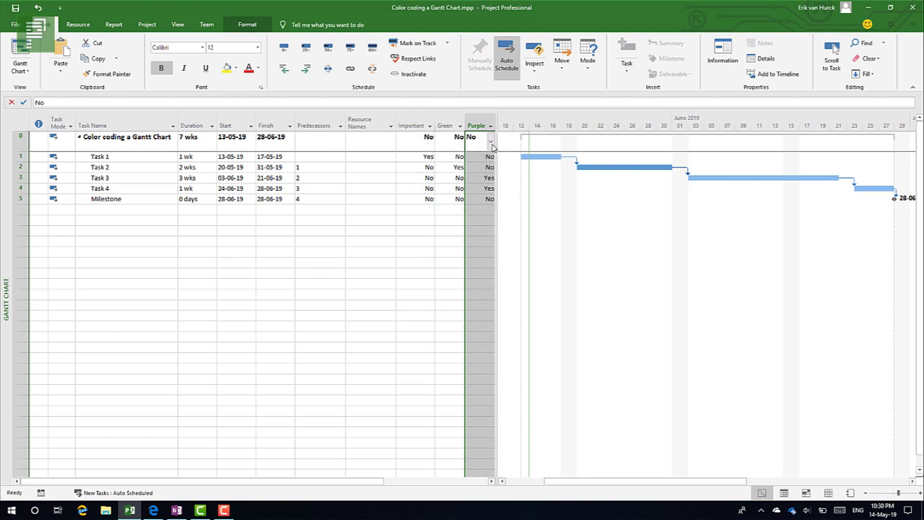
Insert a new bar style named Important Task below the Task style
right_click(536, 187)
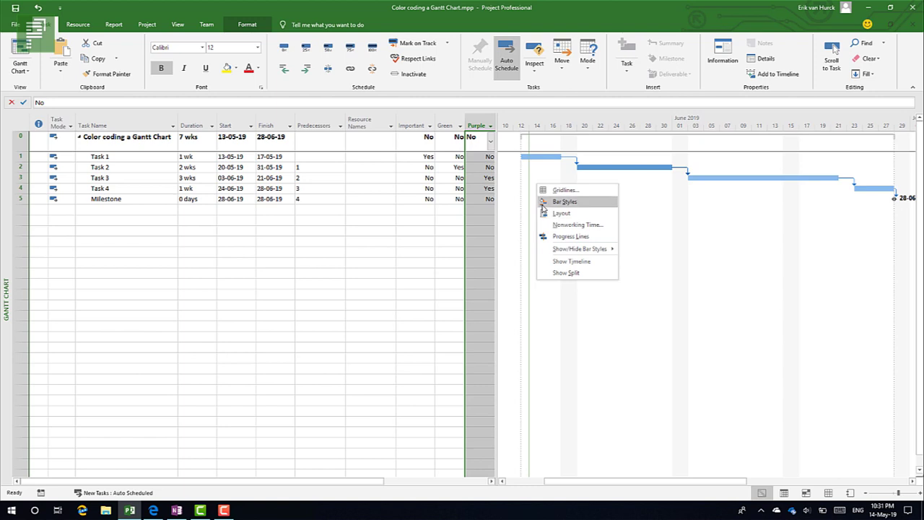
click(542, 205)
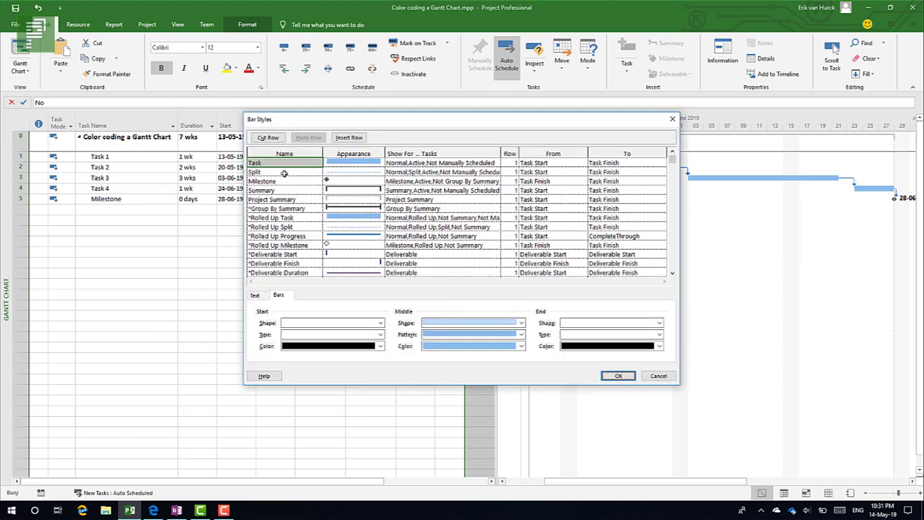
click(284, 172)
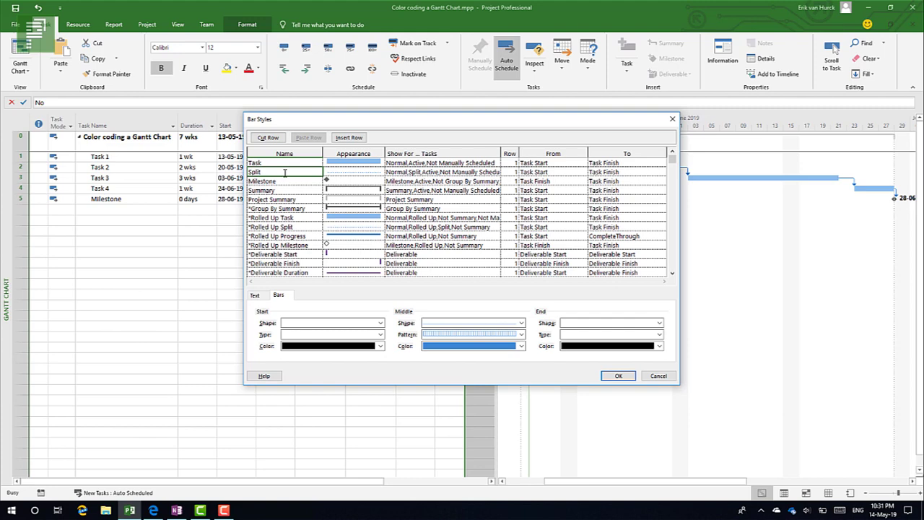
click(348, 138)
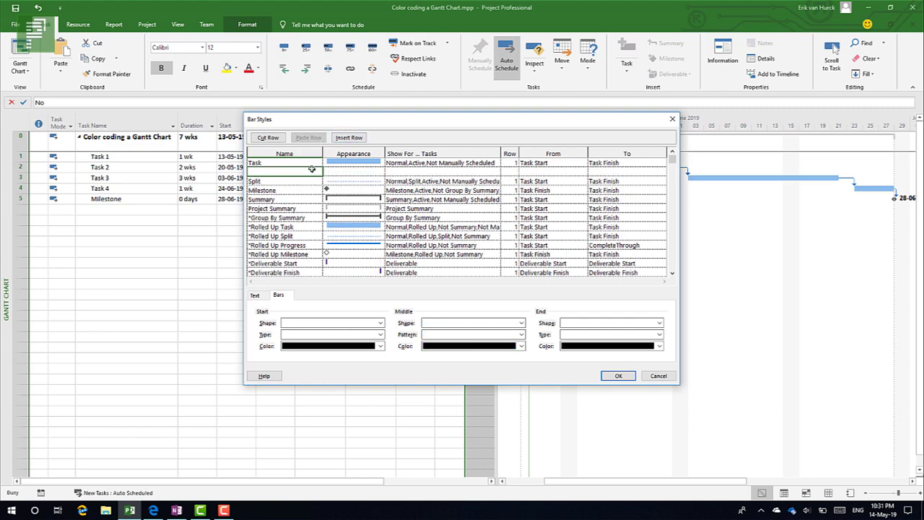
click(311, 162)
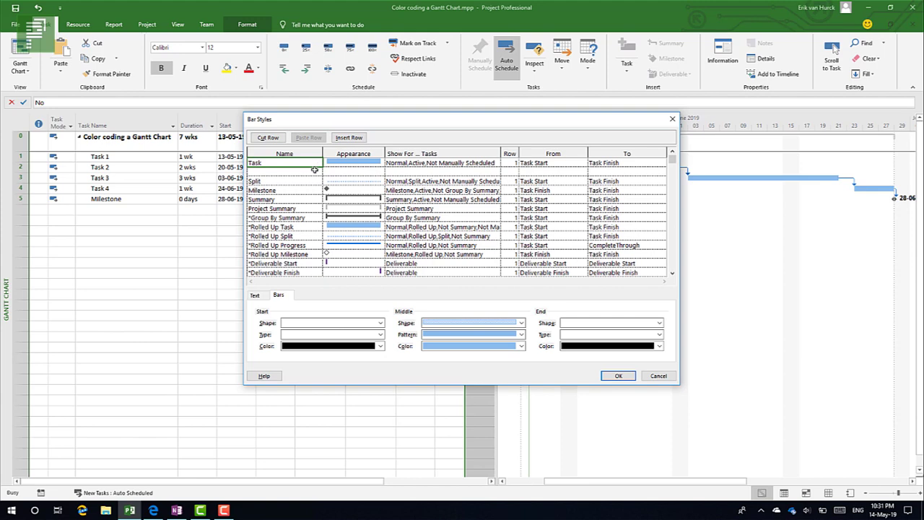
click(315, 170)
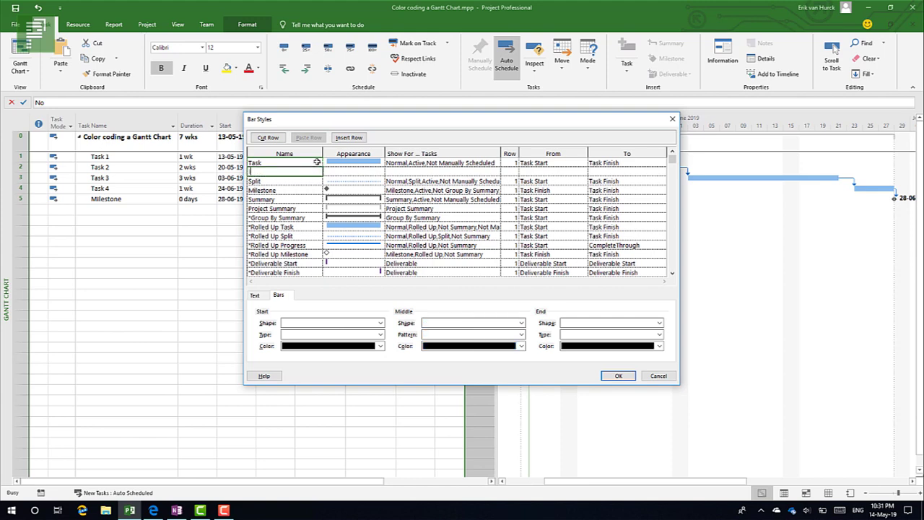
text(Important Task)
click(342, 169)
Copy Task's Show For conditions into Important Task and append Flag1
click(396, 164)
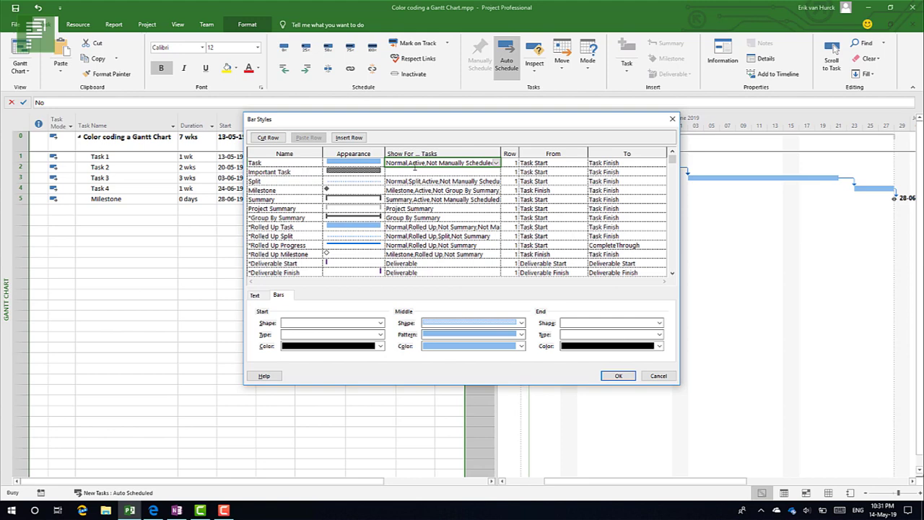
click(408, 171)
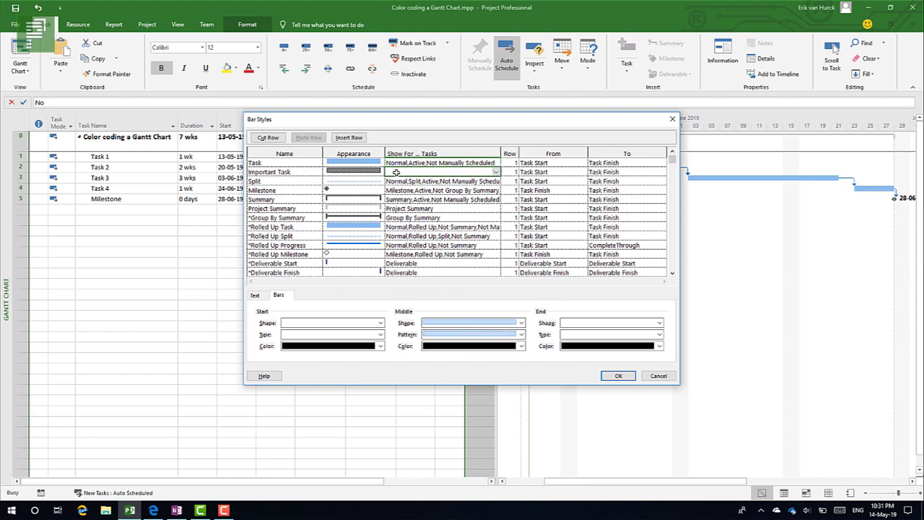
click(388, 164)
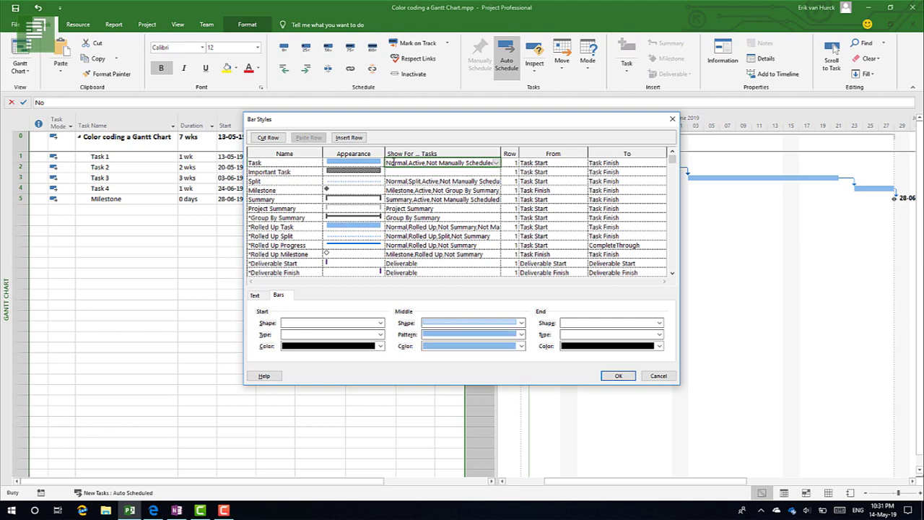
double_click(388, 163)
key(ctrl+c)
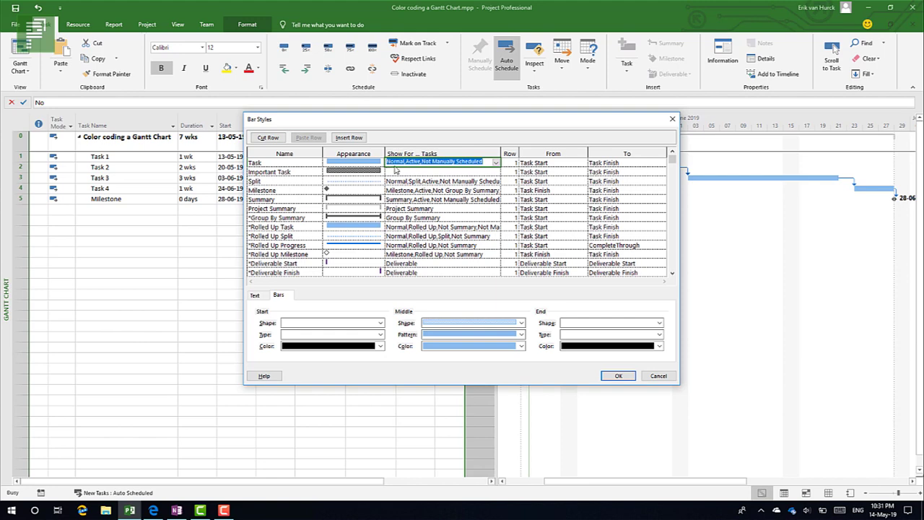
click(409, 171)
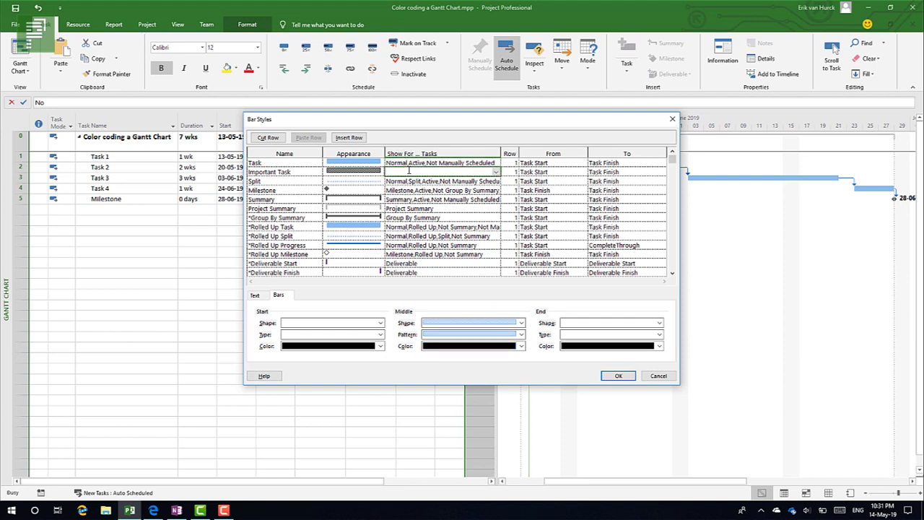
key(ctrl+v)
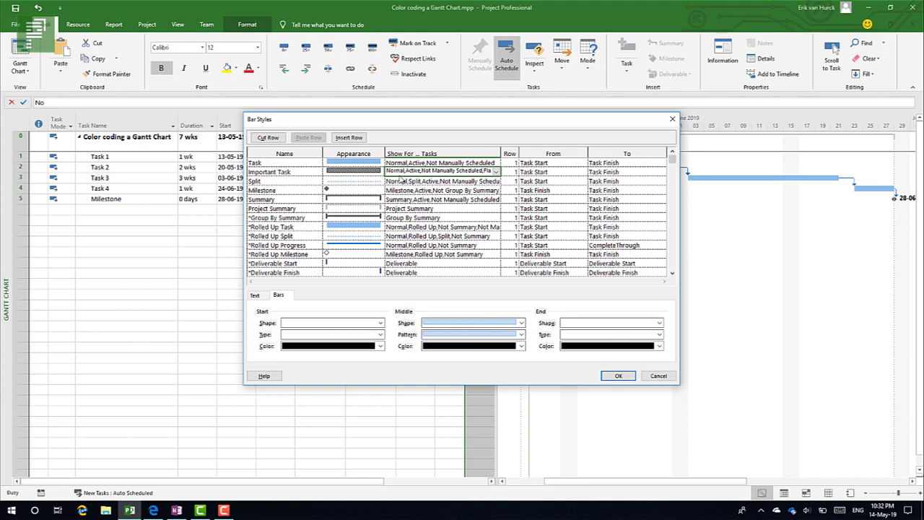
text(g1)
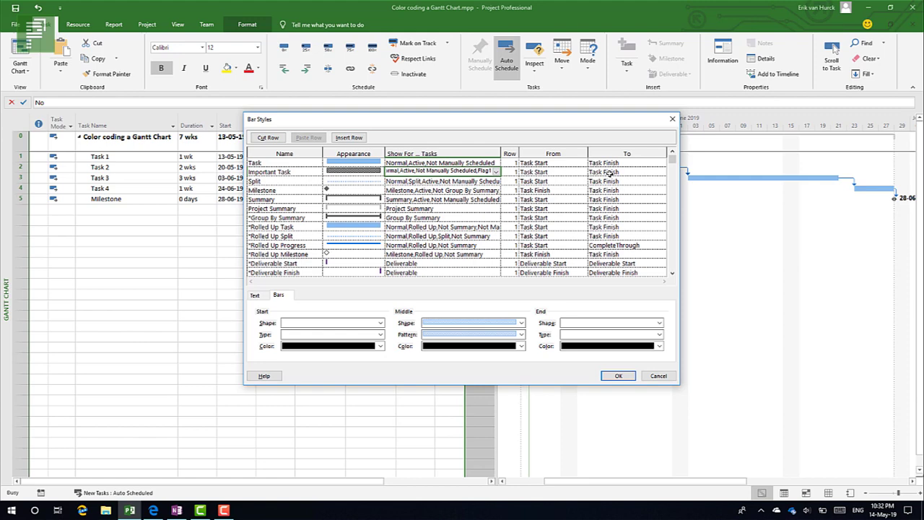
Commit the Flag1 condition and make the Important Task bar's middle colour red
click(379, 170)
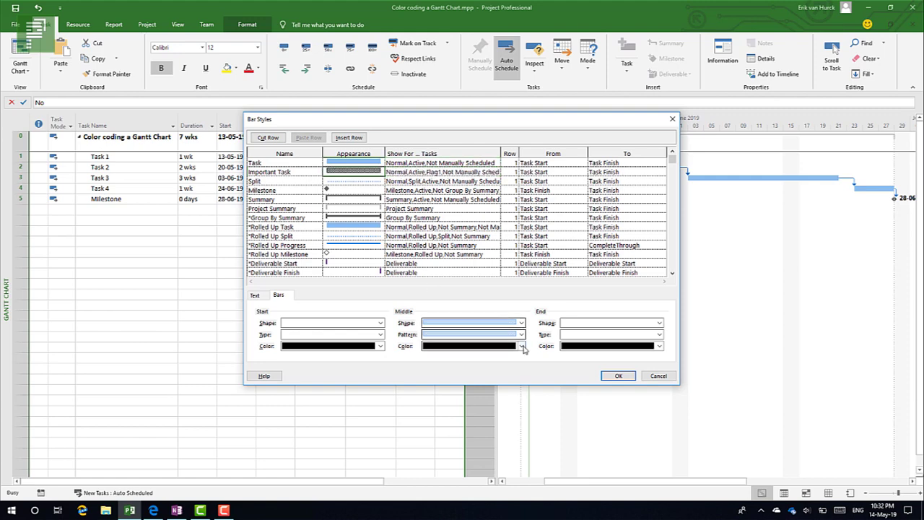
click(469, 346)
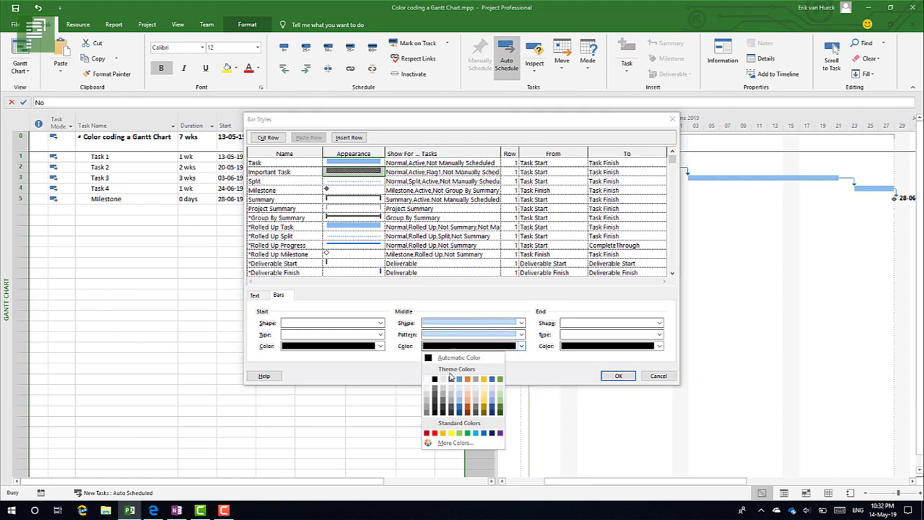
click(434, 434)
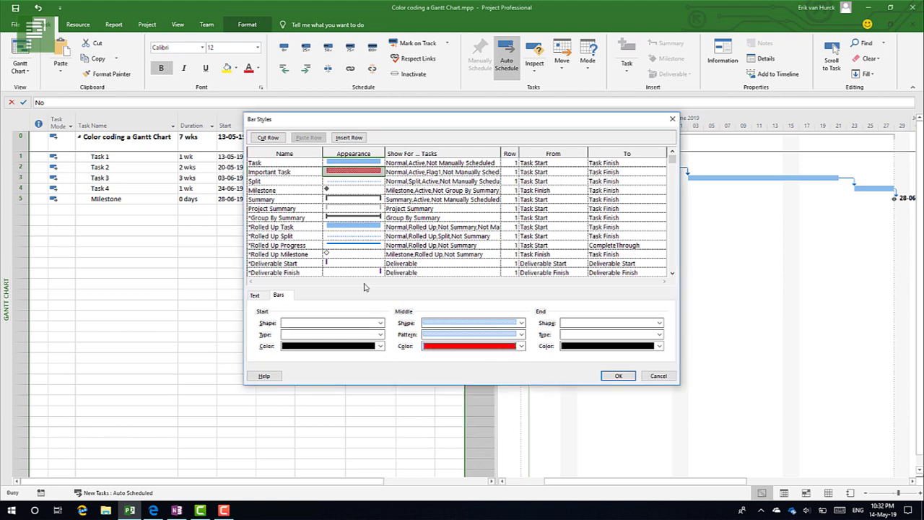
click(520, 334)
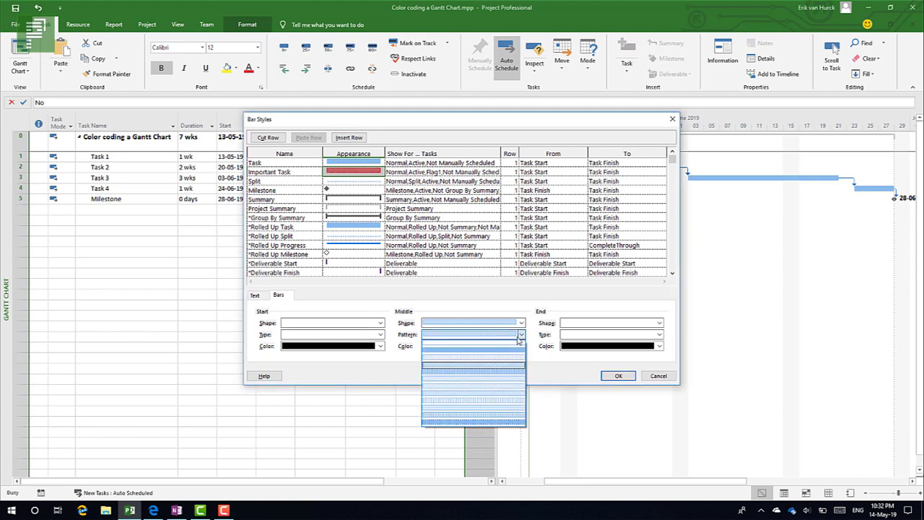
click(504, 350)
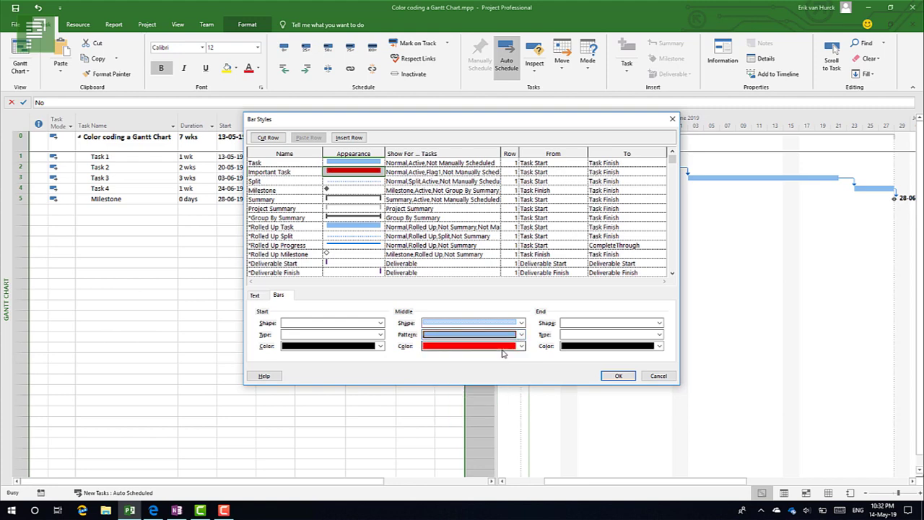
click(503, 351)
click(372, 368)
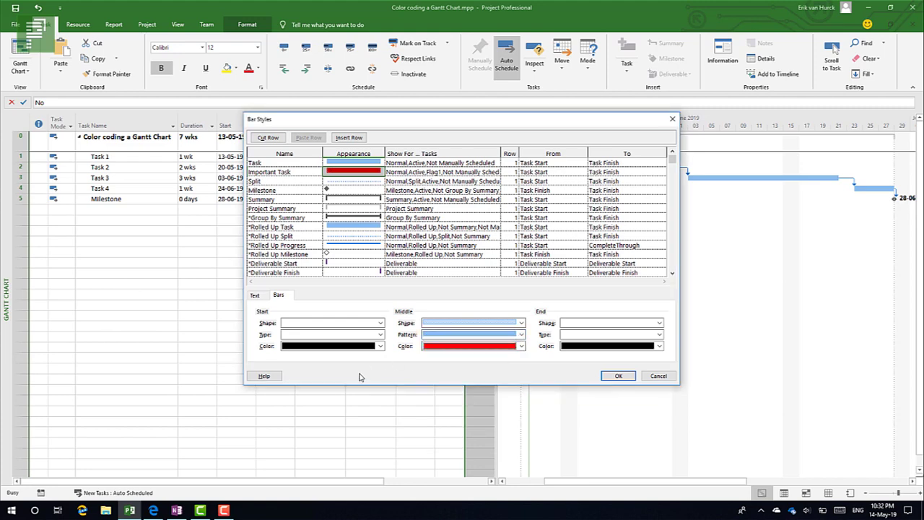
Give the Important Task bar a hatched pattern and close Bar Styles
click(411, 181)
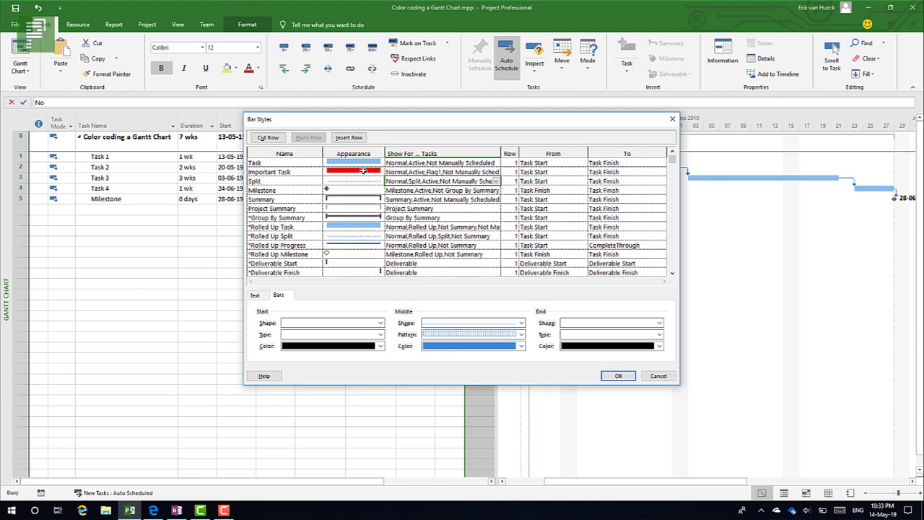
click(364, 170)
click(518, 324)
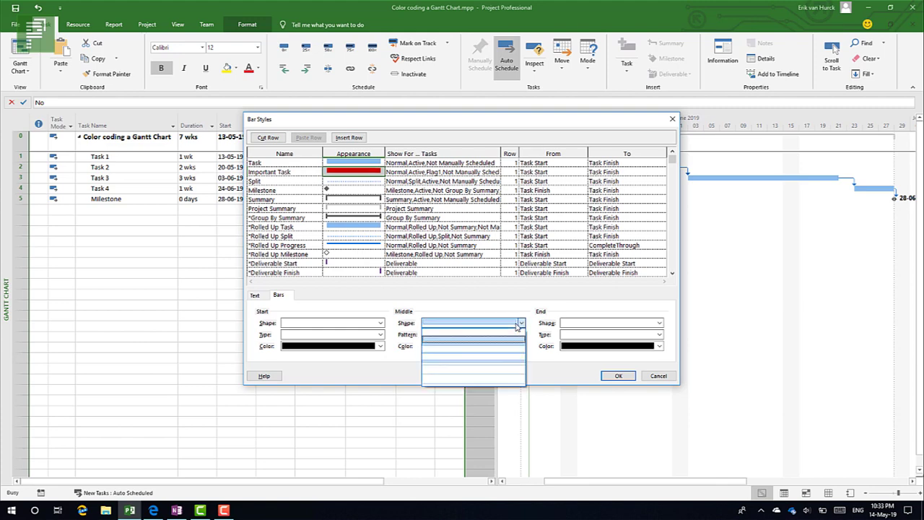
click(517, 338)
click(520, 334)
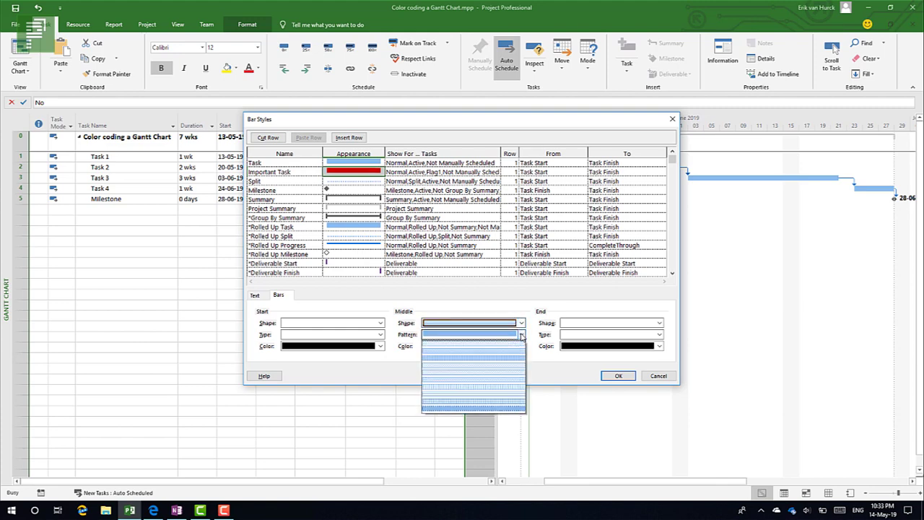
click(513, 389)
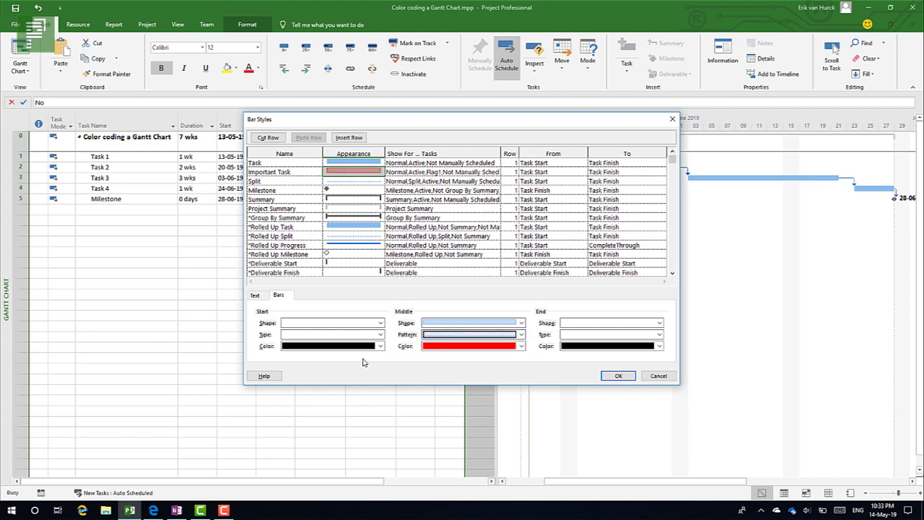
click(619, 376)
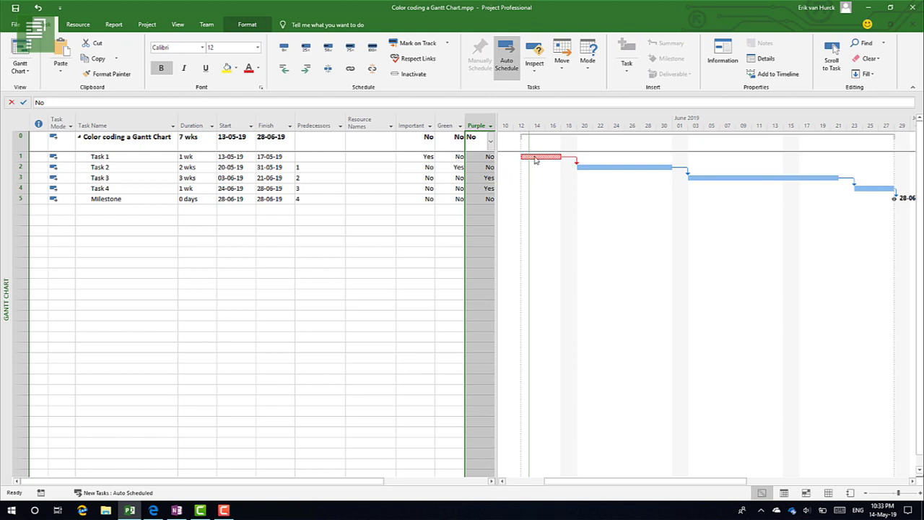
Mark Tasks 4 and 3 as Important, then set both back to No
click(428, 188)
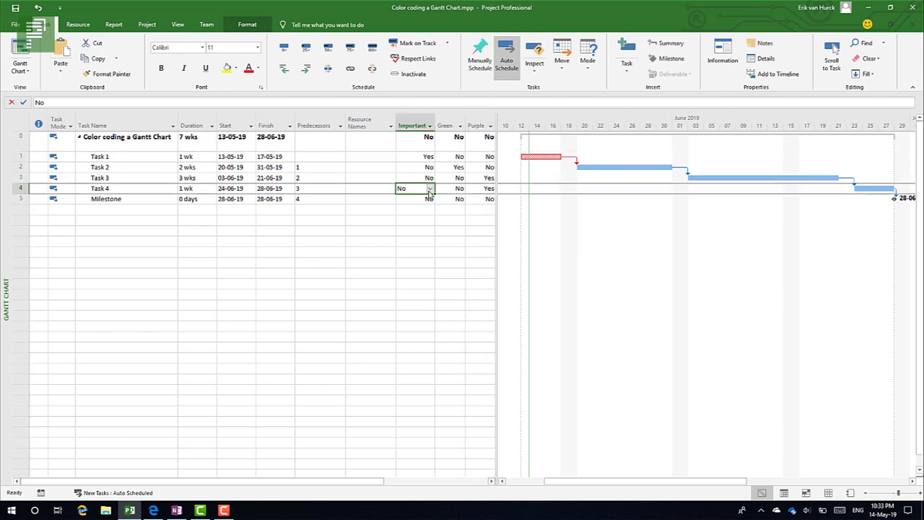
click(428, 188)
click(425, 197)
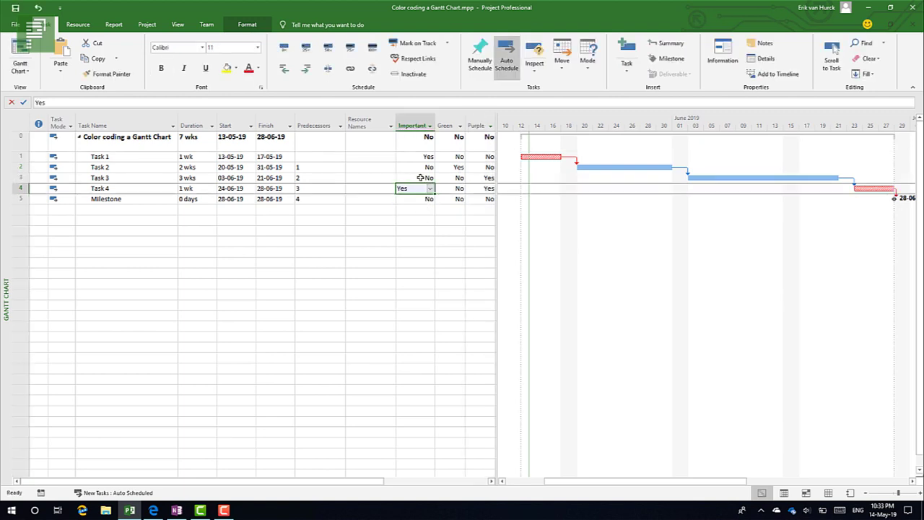
click(429, 179)
click(432, 178)
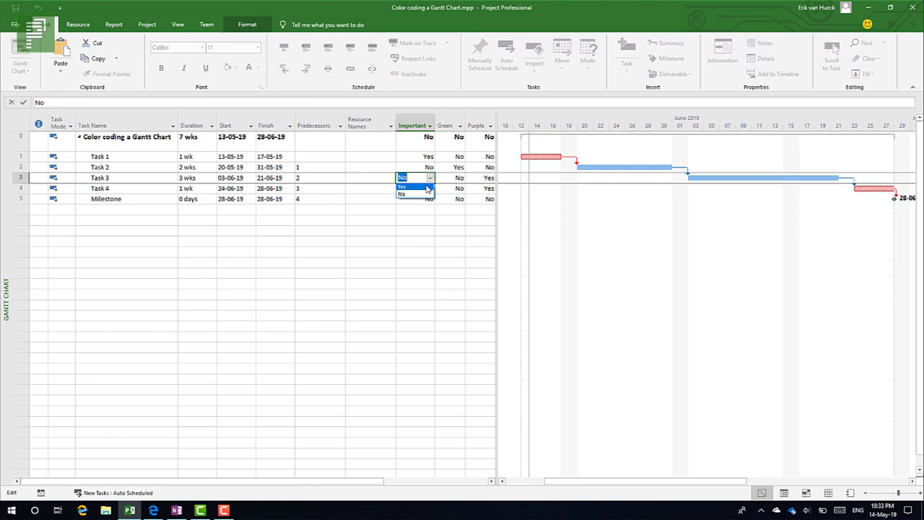
click(426, 187)
click(428, 177)
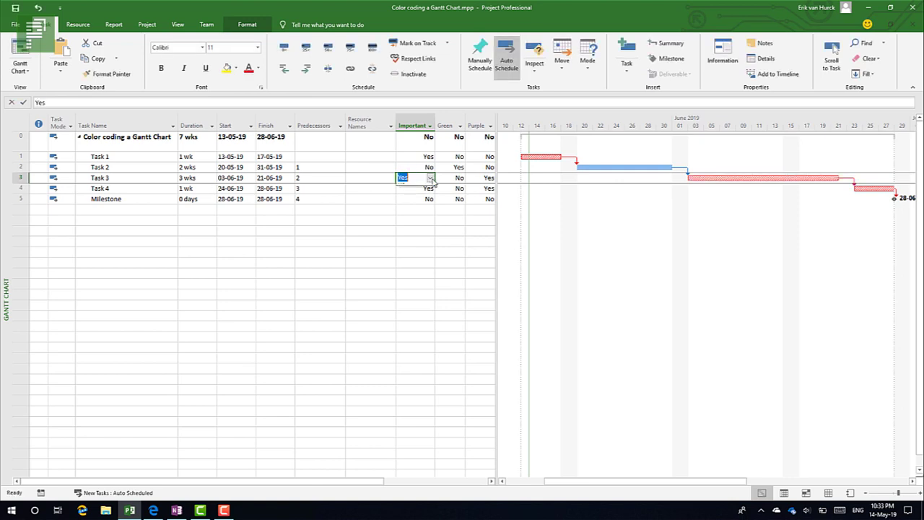
click(430, 178)
click(428, 195)
click(428, 190)
click(428, 189)
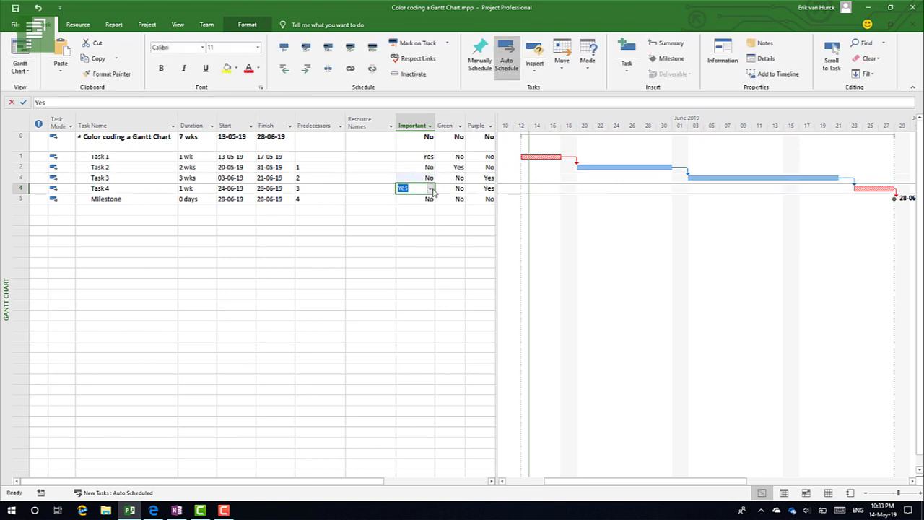
click(431, 188)
click(424, 205)
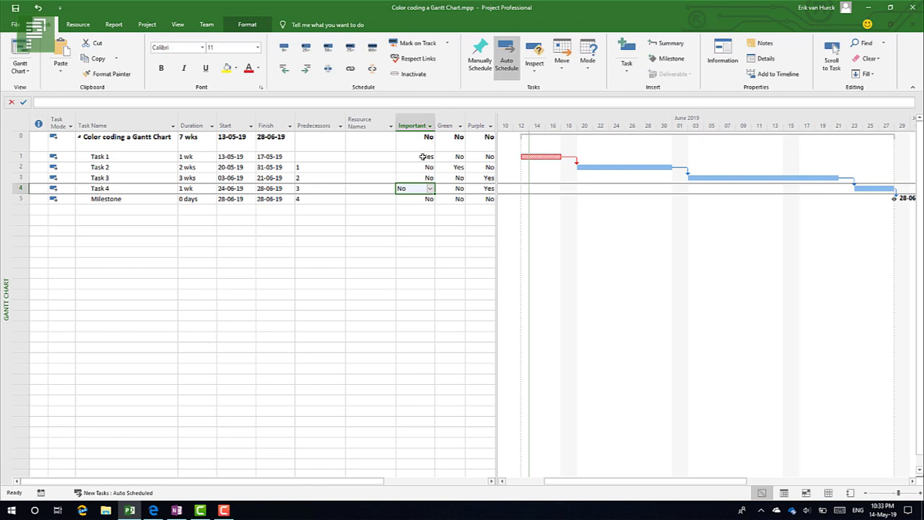
Toggle Task 1 and Task 2's Important values, leaving only Task 1 set to Yes
double_click(423, 156)
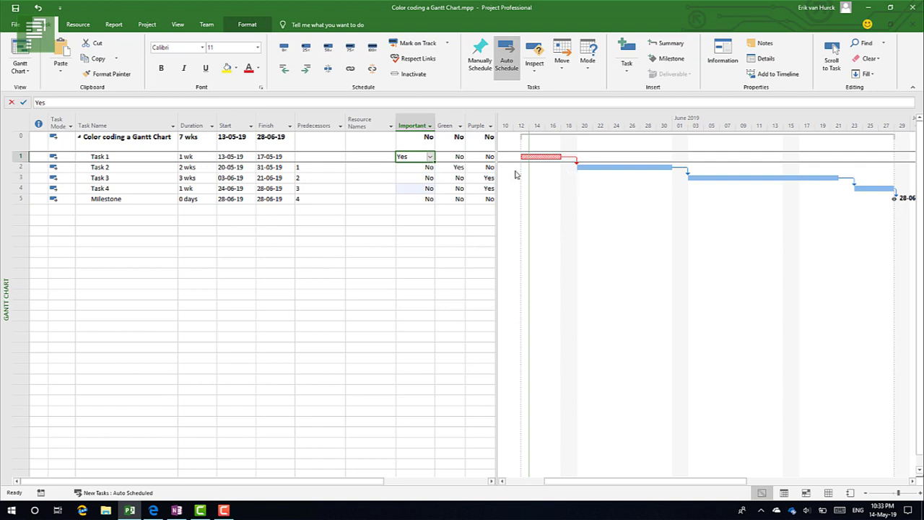
click(430, 157)
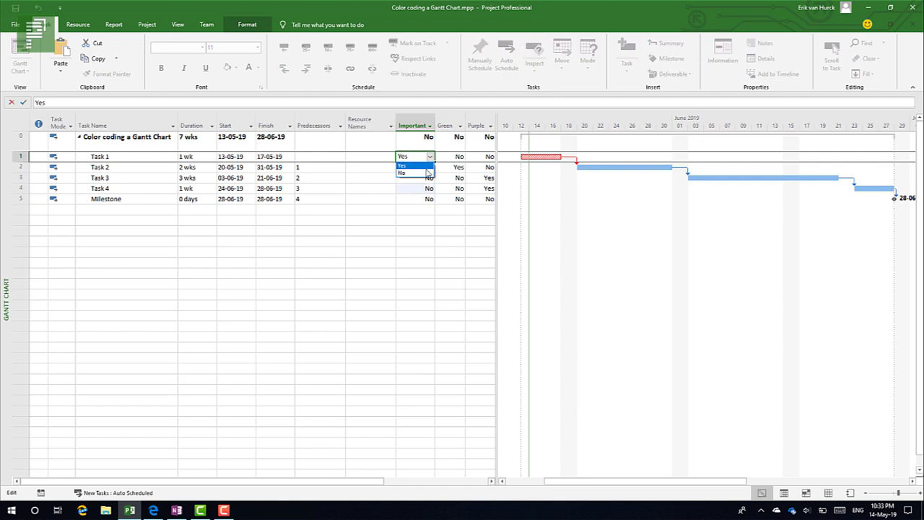
click(426, 164)
click(429, 156)
click(419, 174)
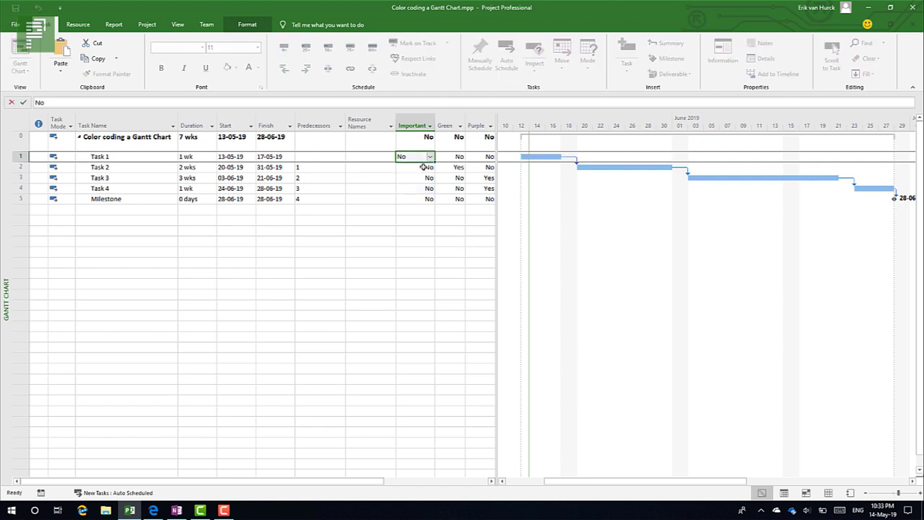
click(417, 179)
click(419, 167)
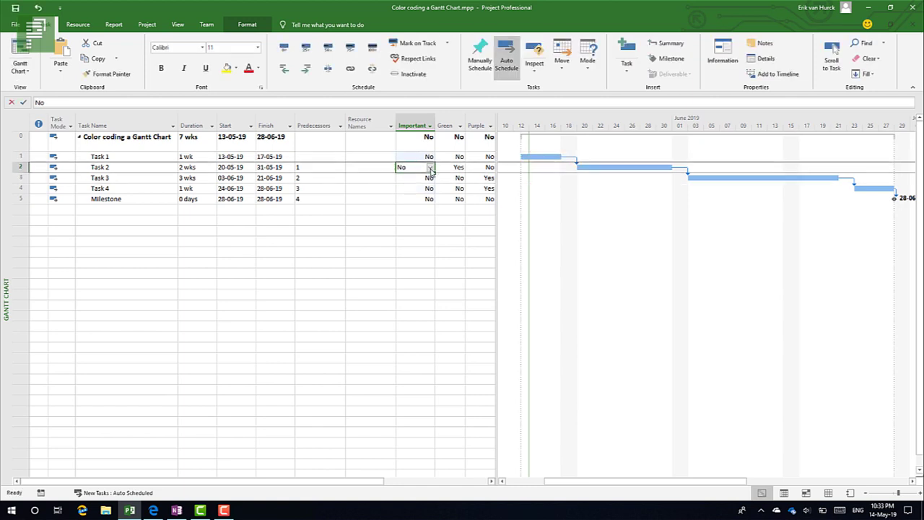
click(430, 166)
click(426, 176)
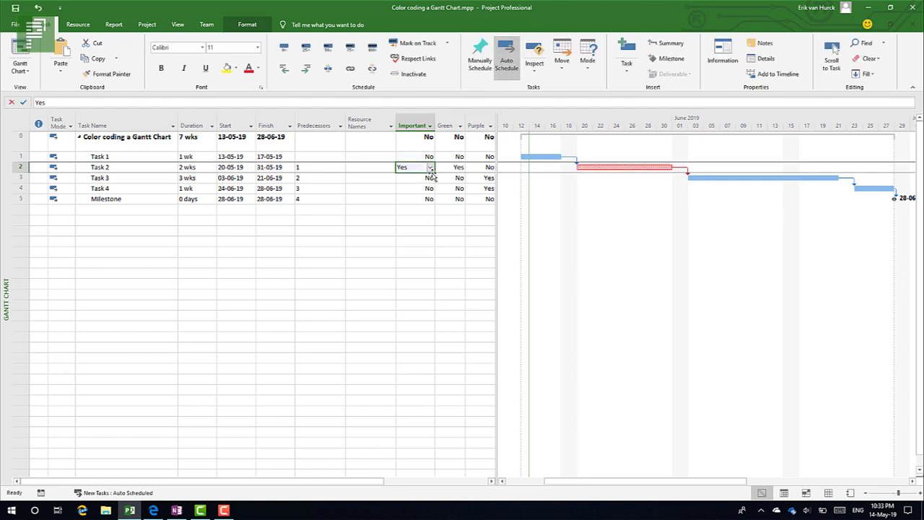
click(430, 167)
click(419, 184)
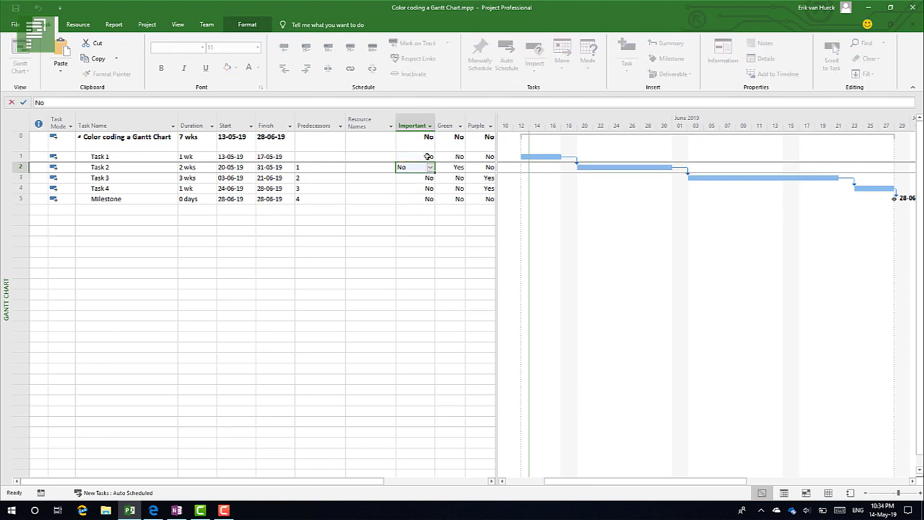
click(429, 158)
click(429, 157)
click(419, 166)
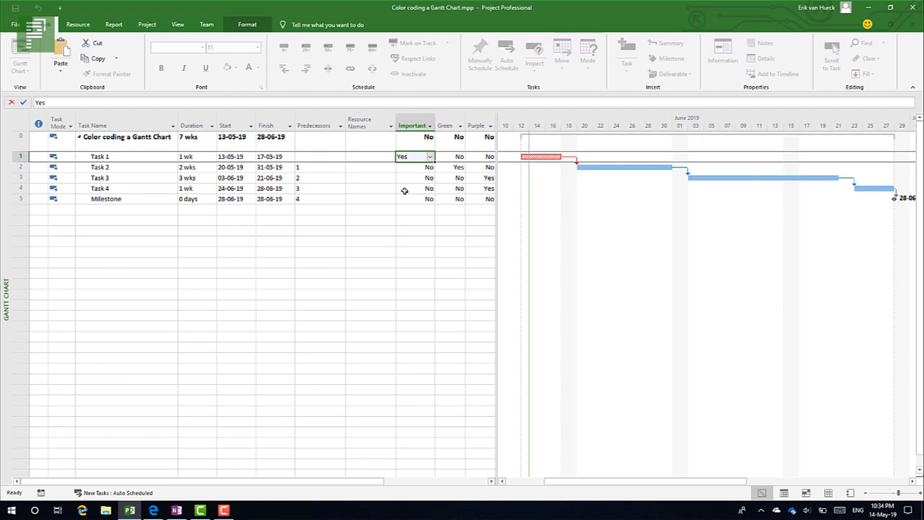
click(403, 189)
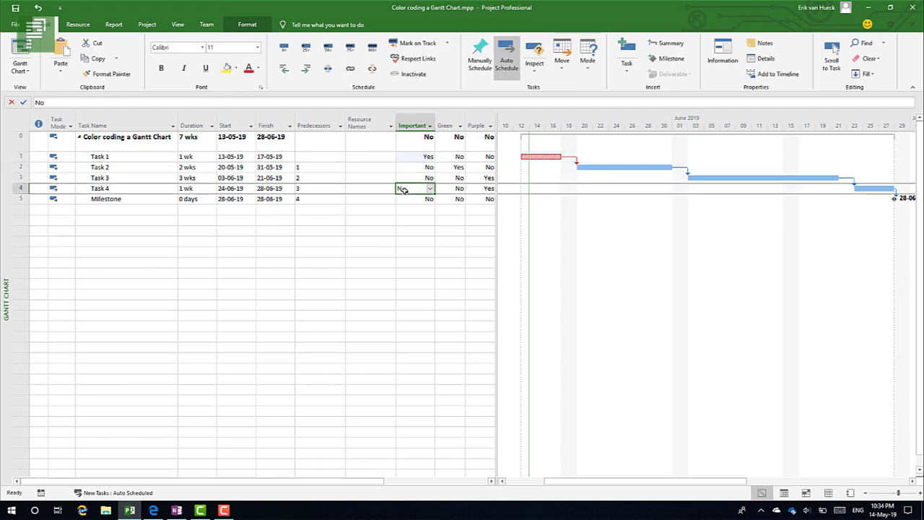
click(164, 169)
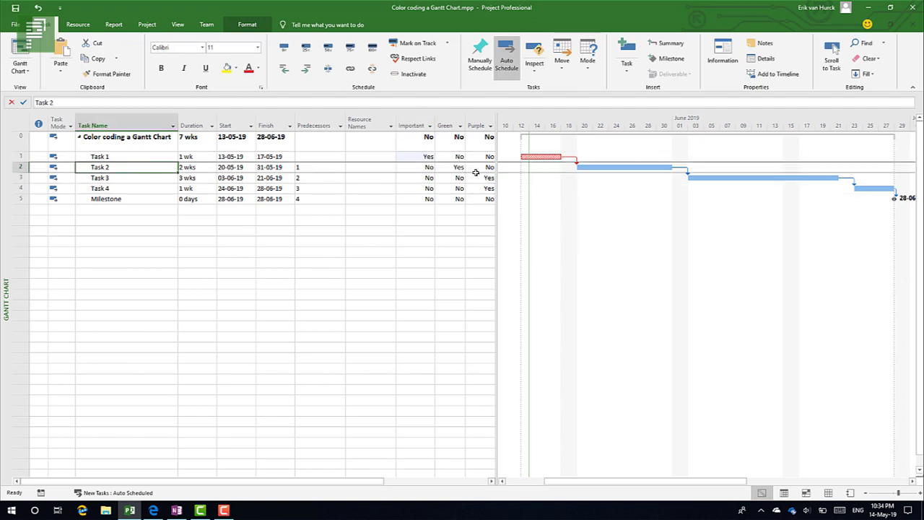
Insert a new bar style row named Green Task above Split
right_click(614, 211)
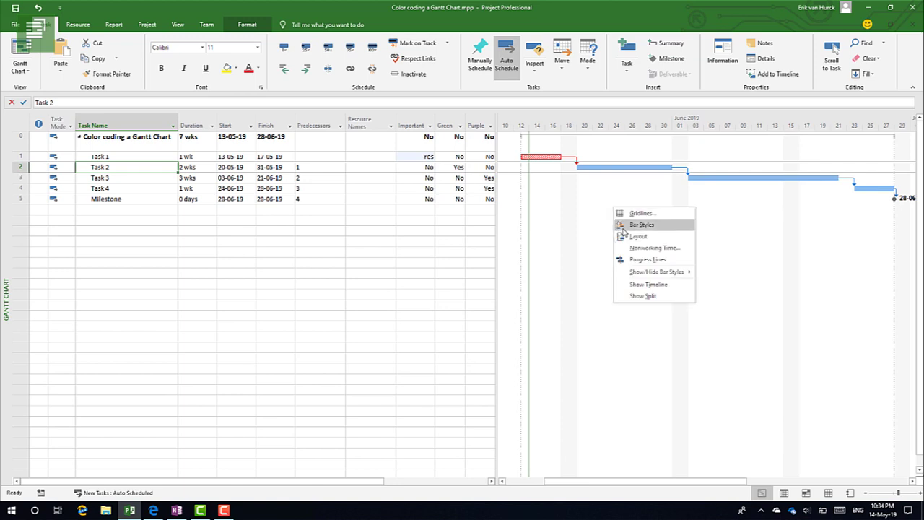
click(623, 228)
click(281, 181)
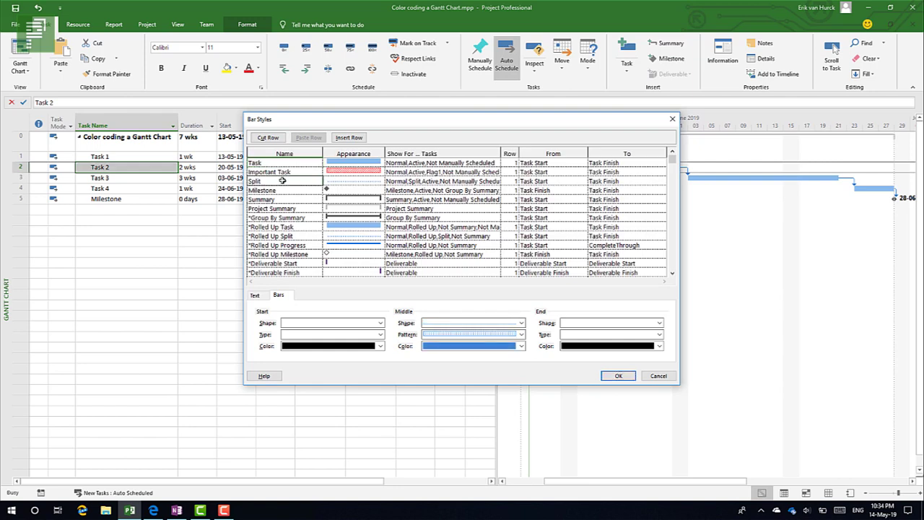
click(344, 137)
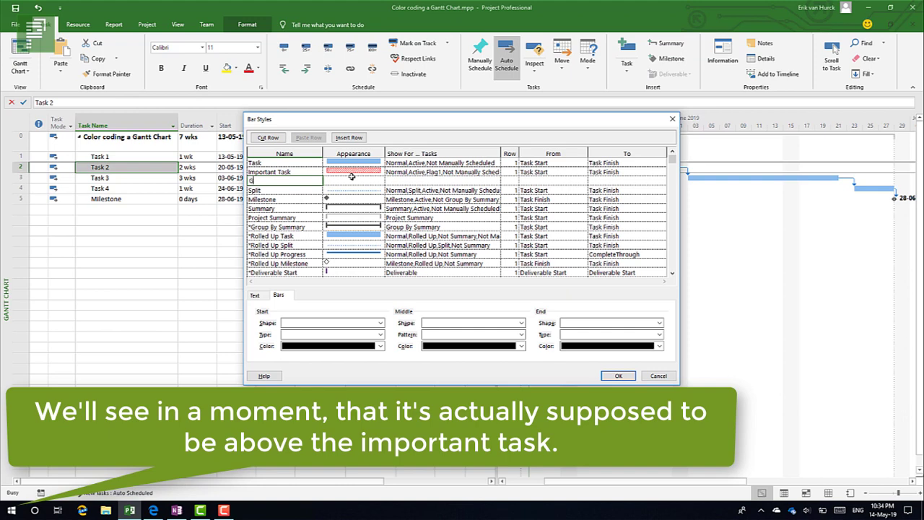
text(sk)
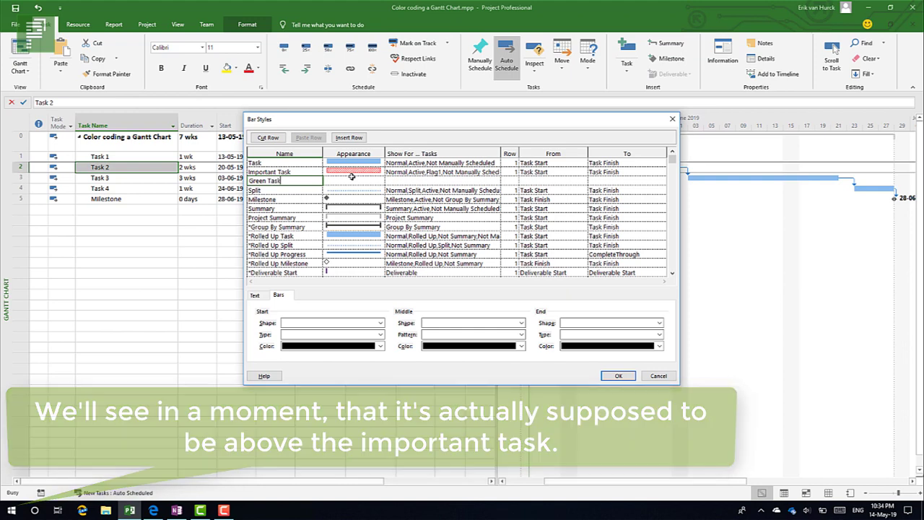
click(442, 181)
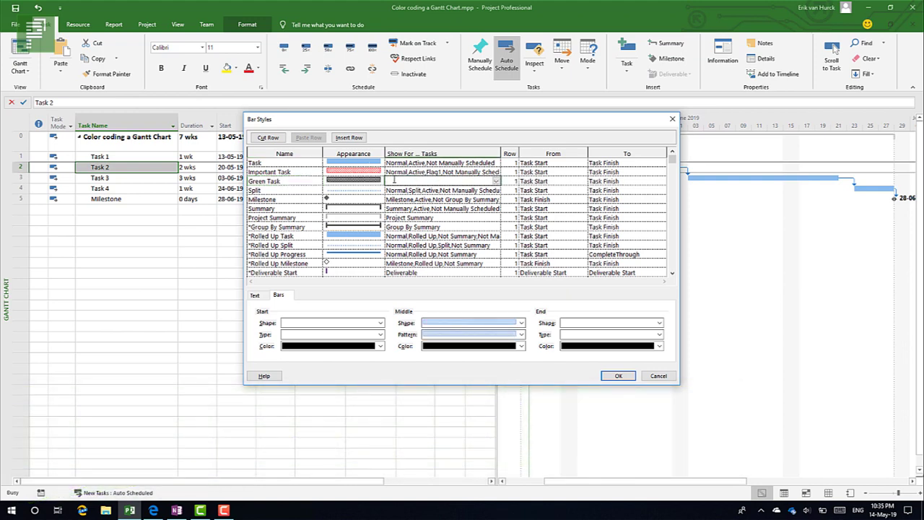
Show Green Task for Normal, Active, Flag2, Not Manually Scheduled tasks with solid green bars
text(Normal,Active,Flag1,Not Manually Scheduled)
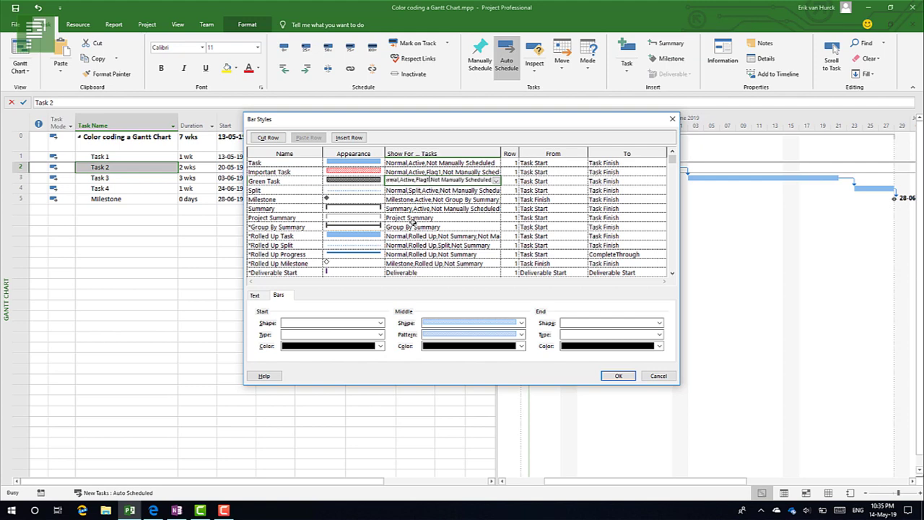
key(BackSpace)
text(2)
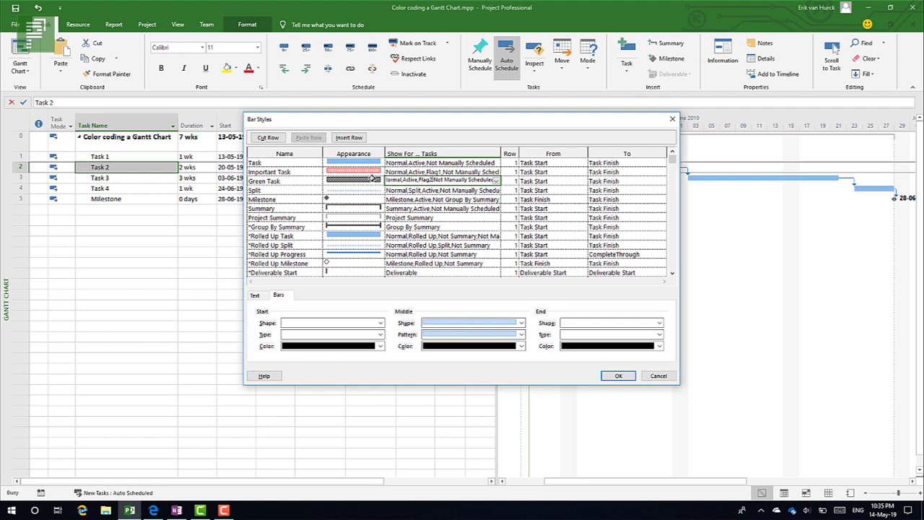
click(370, 179)
click(470, 335)
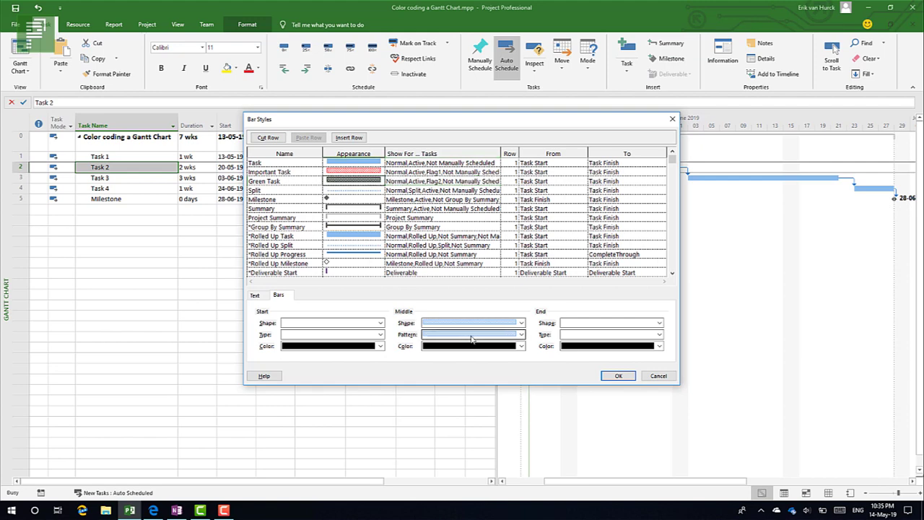
click(483, 354)
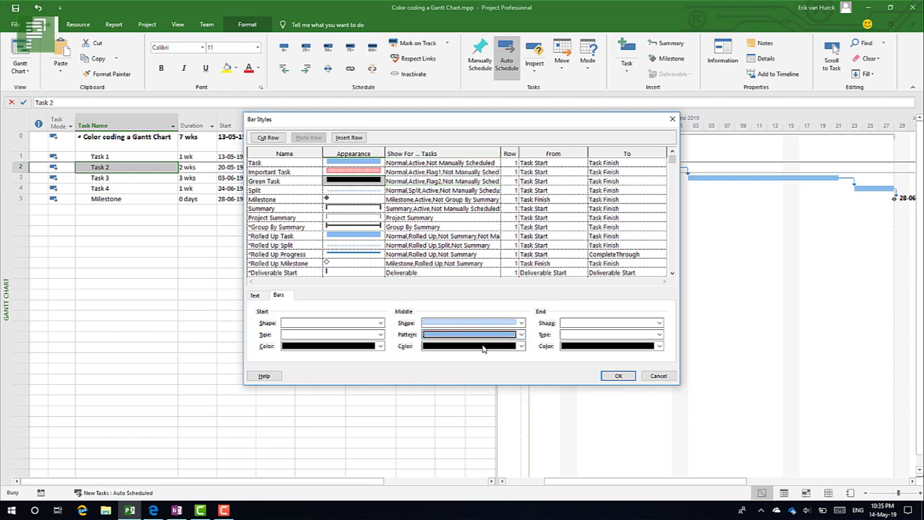
click(480, 346)
click(500, 379)
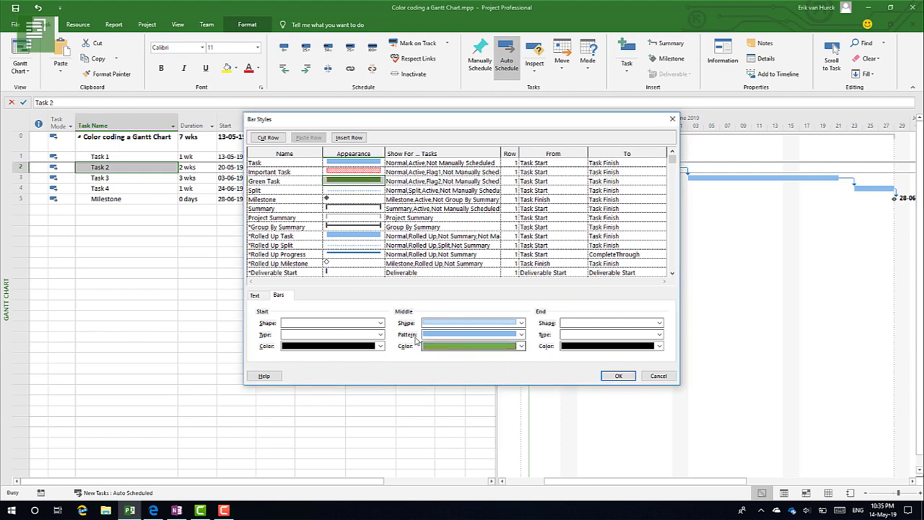
click(262, 182)
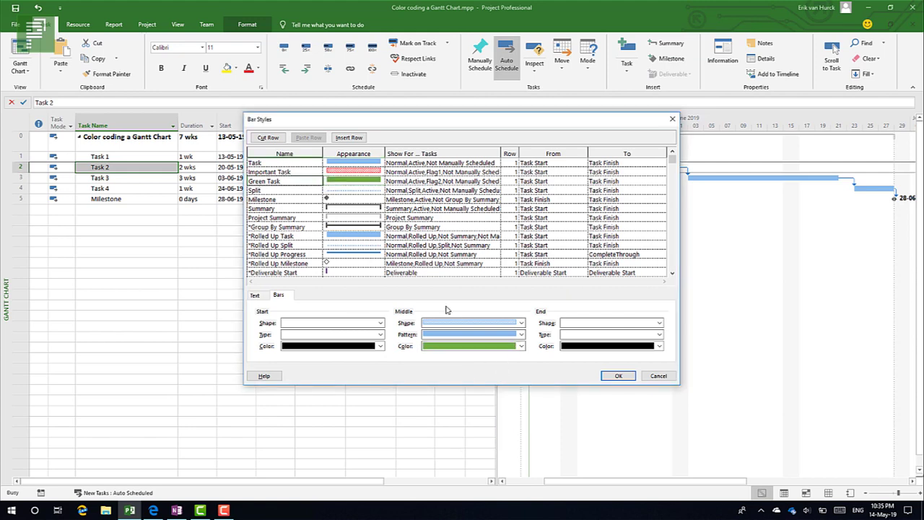
click(619, 376)
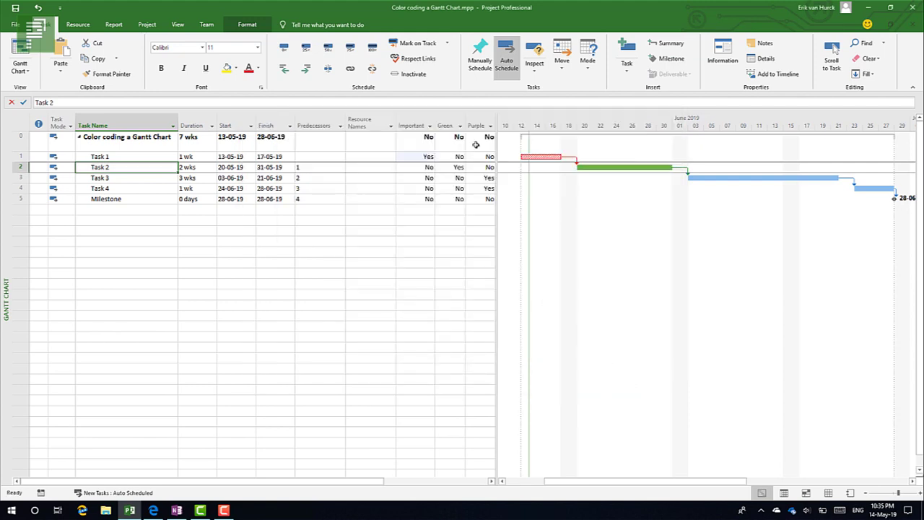
Set Task 2's Important flag to Yes from its dropdown
click(435, 167)
click(431, 167)
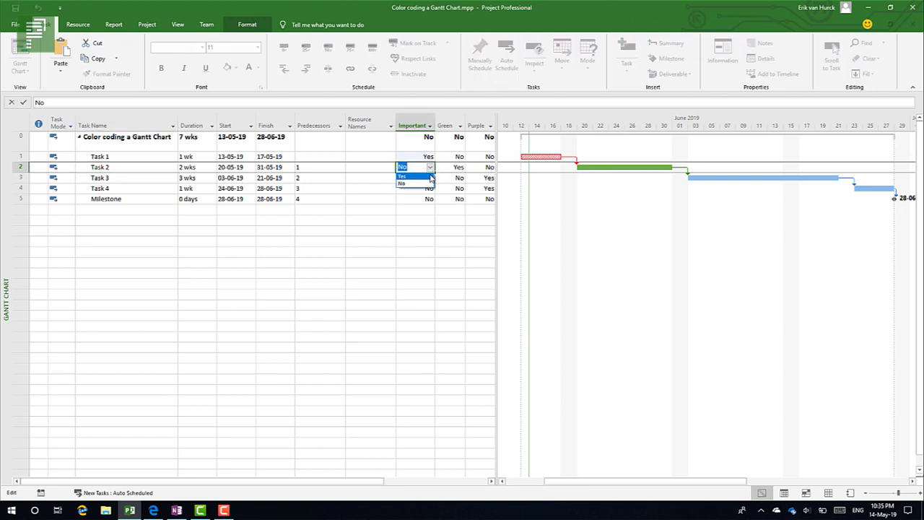
click(431, 177)
click(414, 179)
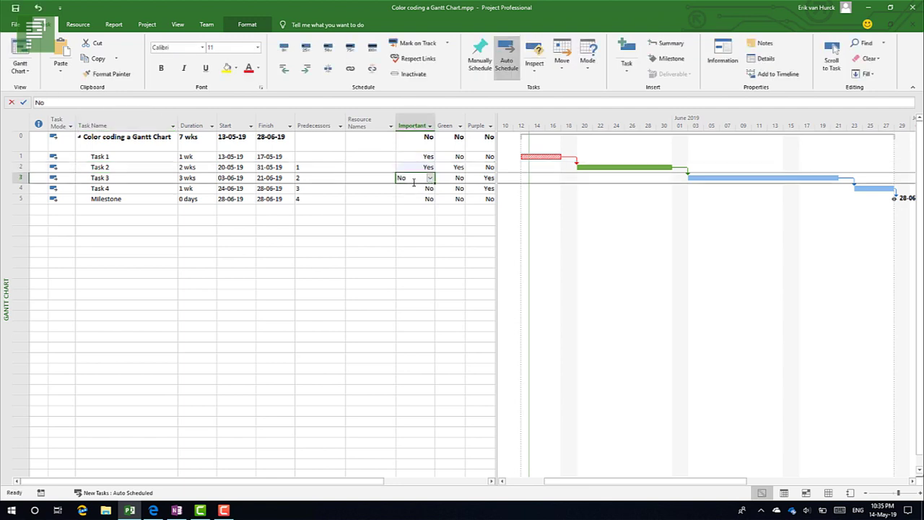
Set Task 2's Green flag to No and its Important flag to No
click(463, 166)
click(460, 167)
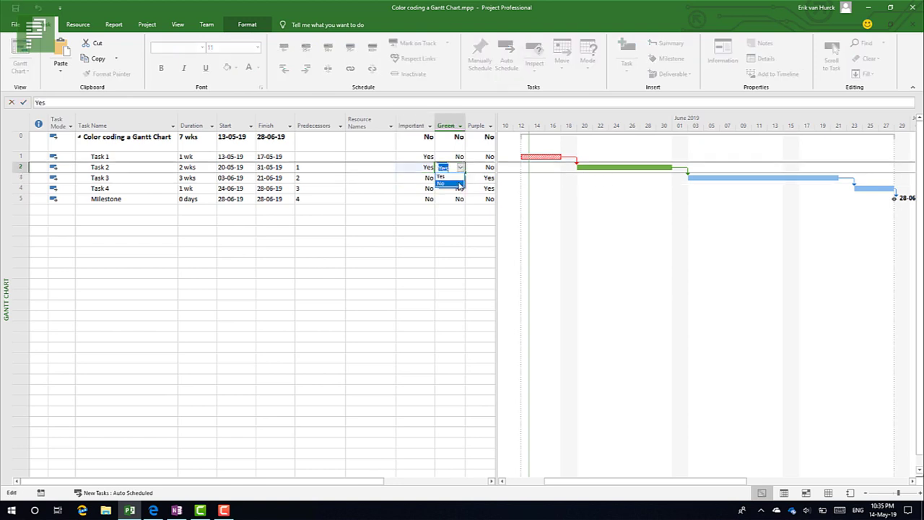
click(457, 181)
click(425, 167)
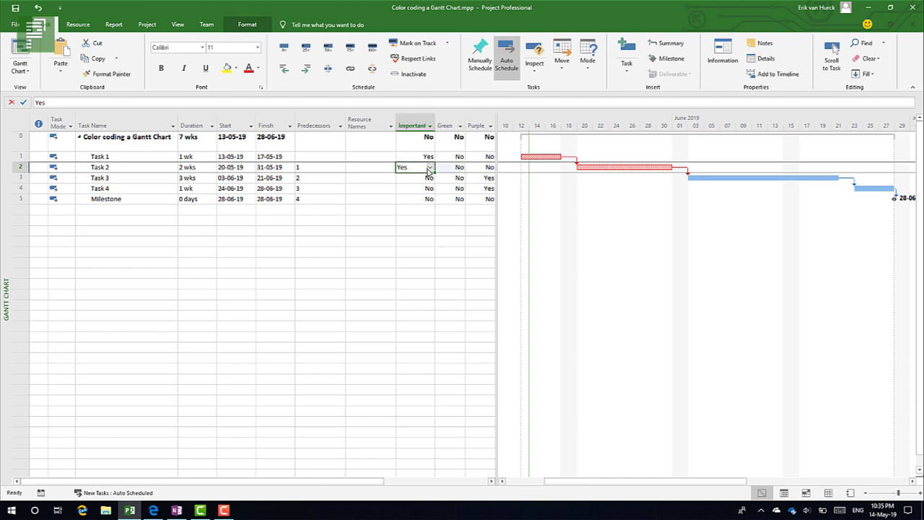
click(429, 167)
click(425, 184)
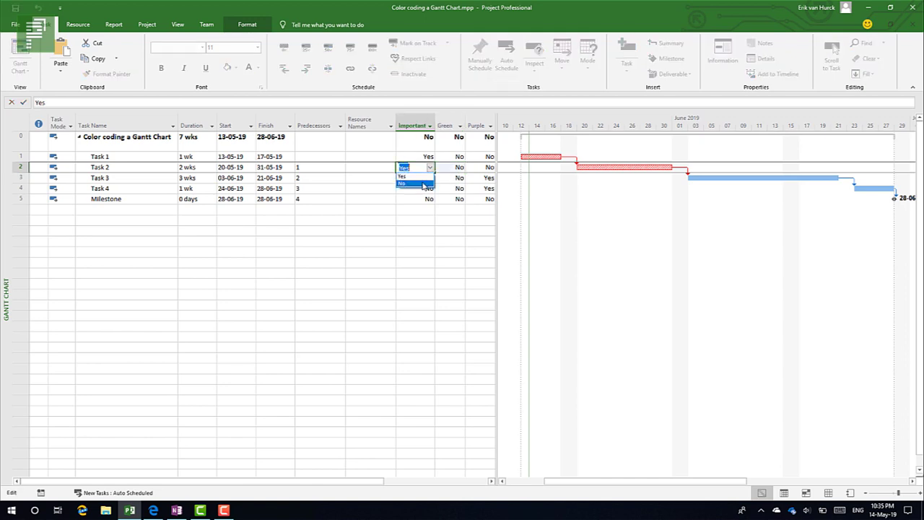
key(Return)
click(426, 178)
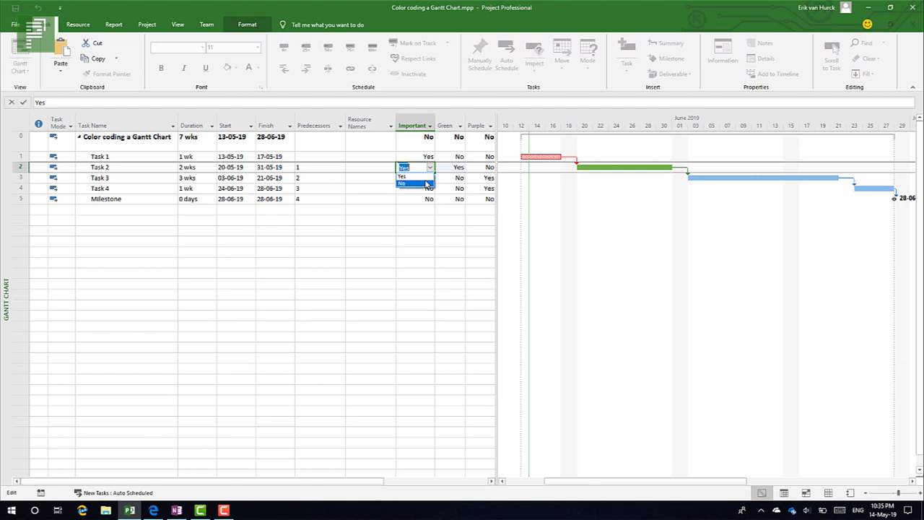
Keep Task 2's Green flag at No and switch Important back to Yes
click(460, 167)
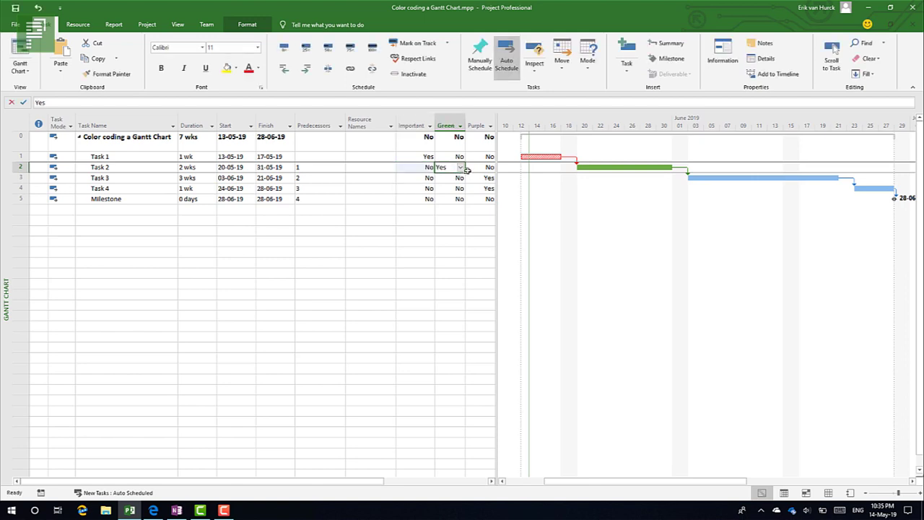
click(466, 168)
click(470, 180)
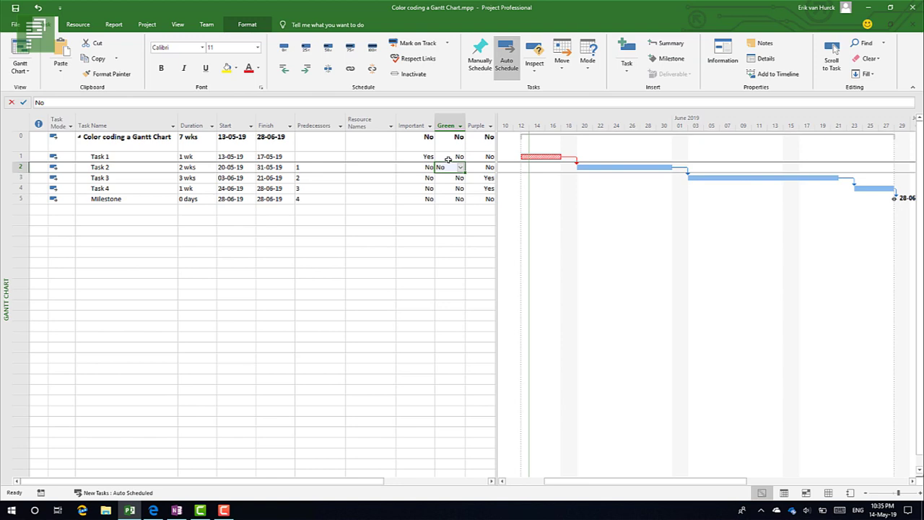
click(417, 167)
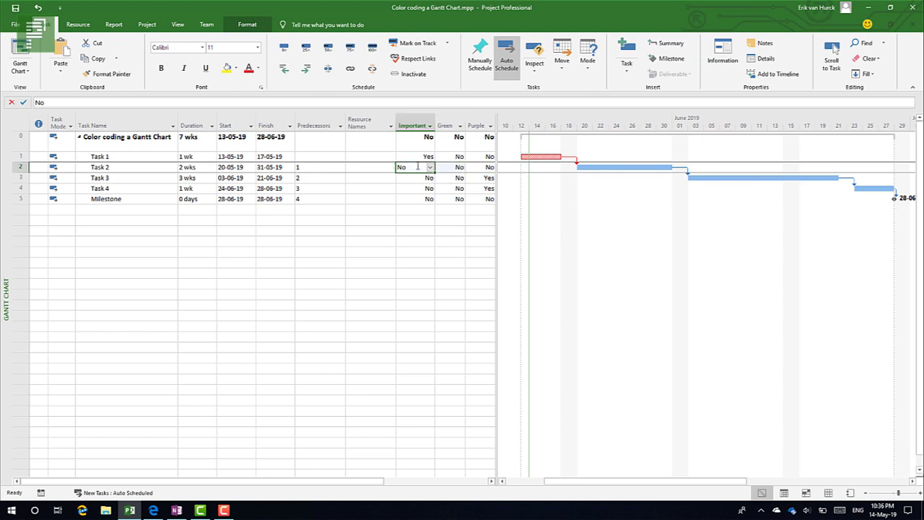
click(429, 169)
click(425, 177)
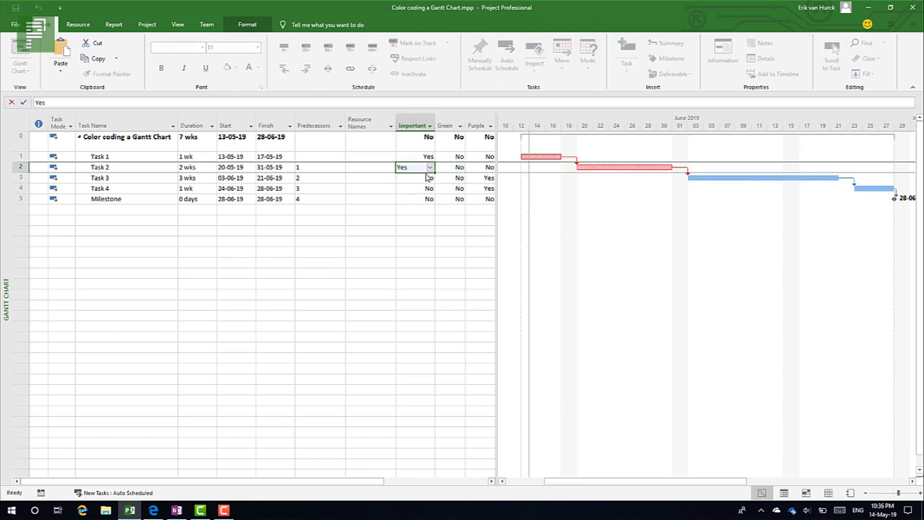
click(430, 167)
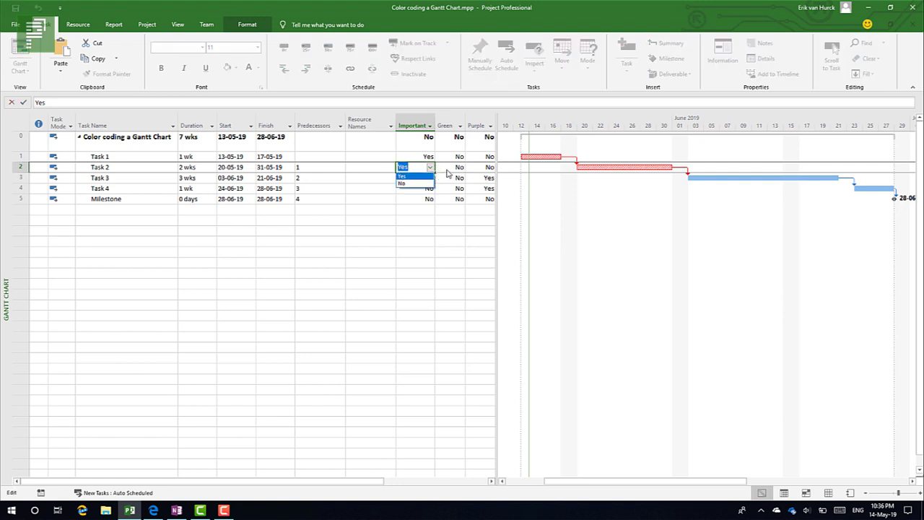
click(403, 176)
Try Task 2's Green flag at Yes, then return it to No
click(446, 167)
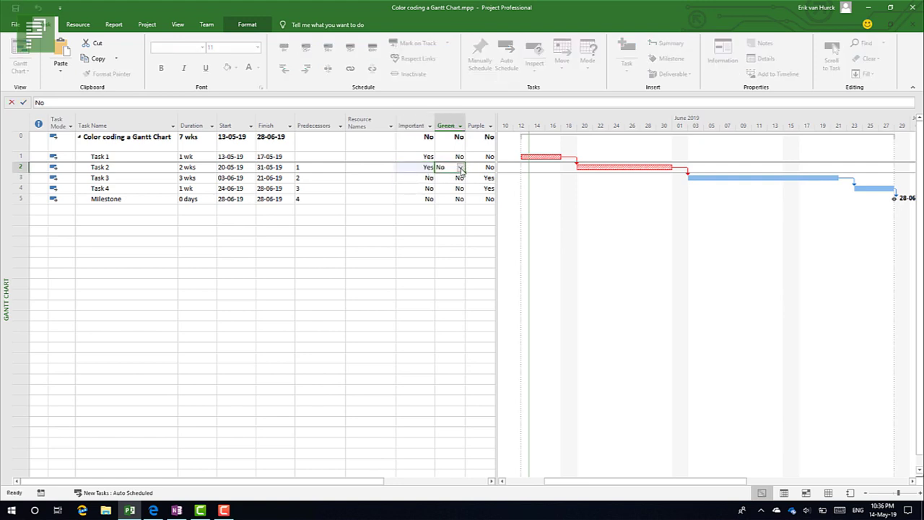
click(460, 168)
click(455, 176)
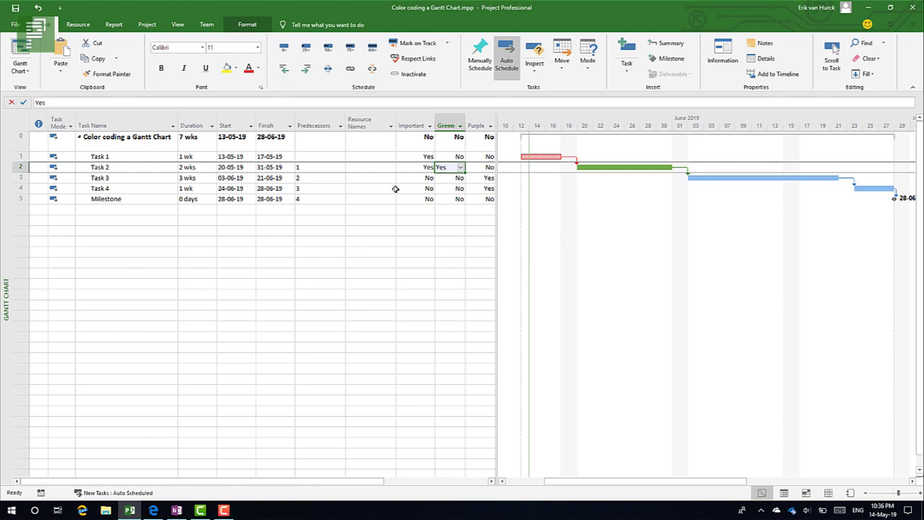
click(416, 167)
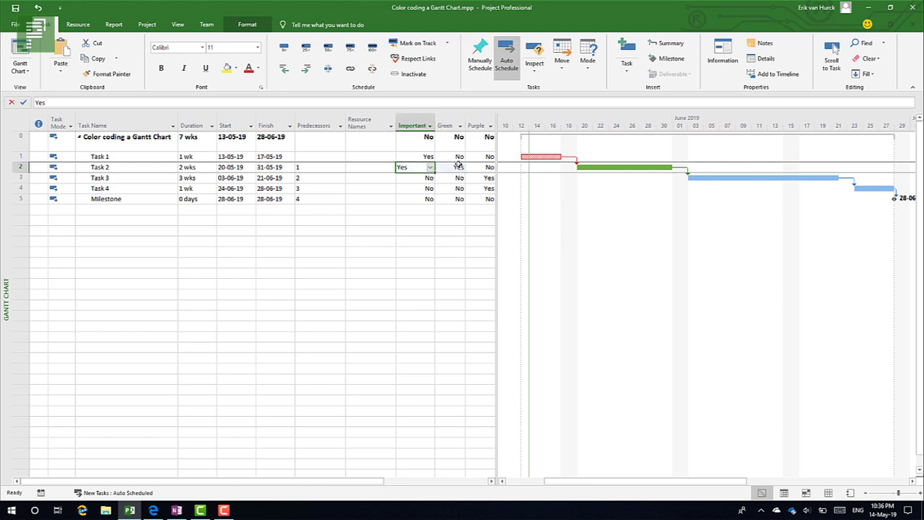
click(458, 166)
click(459, 166)
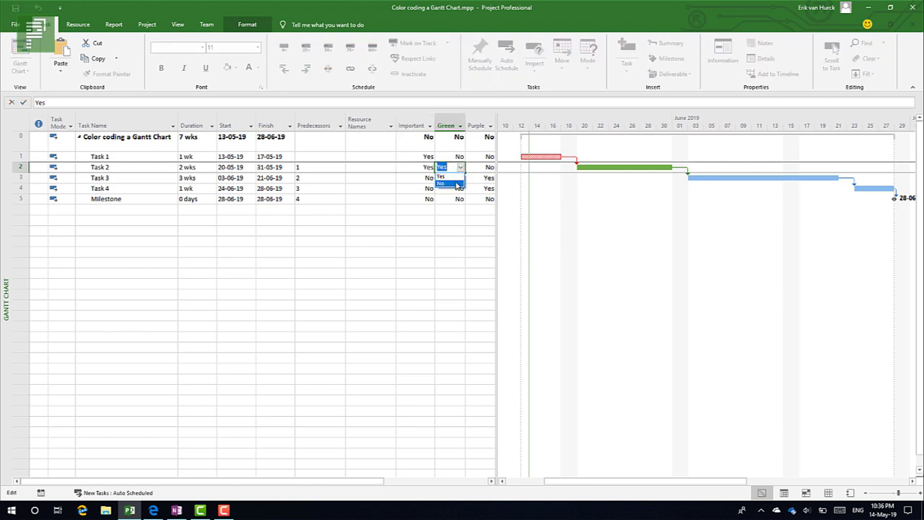
click(456, 182)
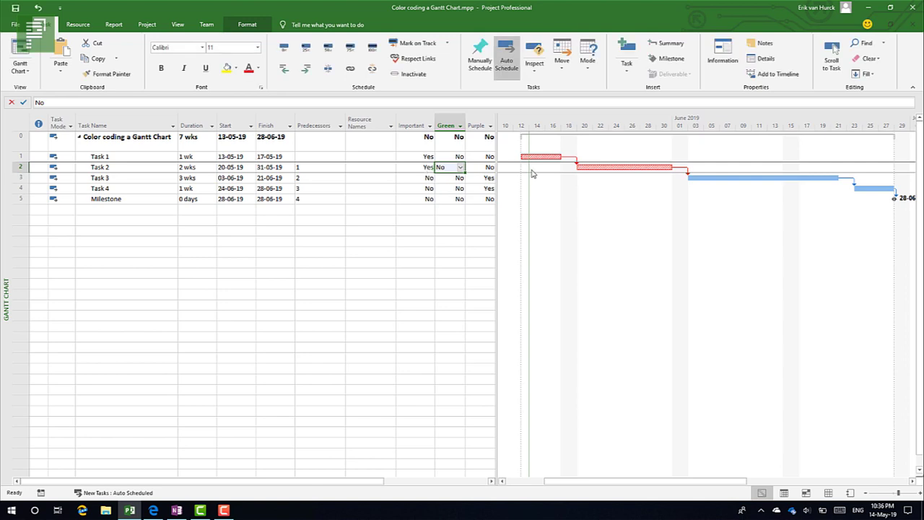
Set Task 2's Important flag to No and its Green flag to Yes
click(409, 166)
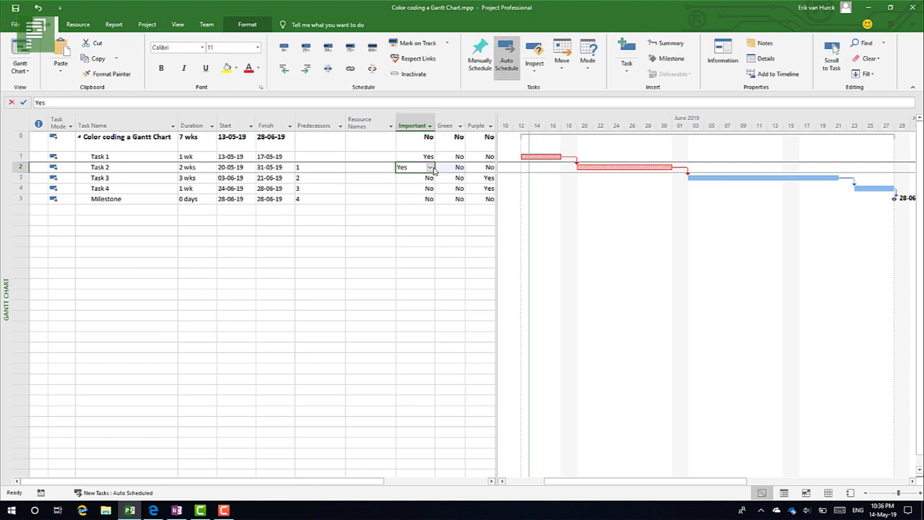
click(431, 166)
click(413, 188)
click(457, 171)
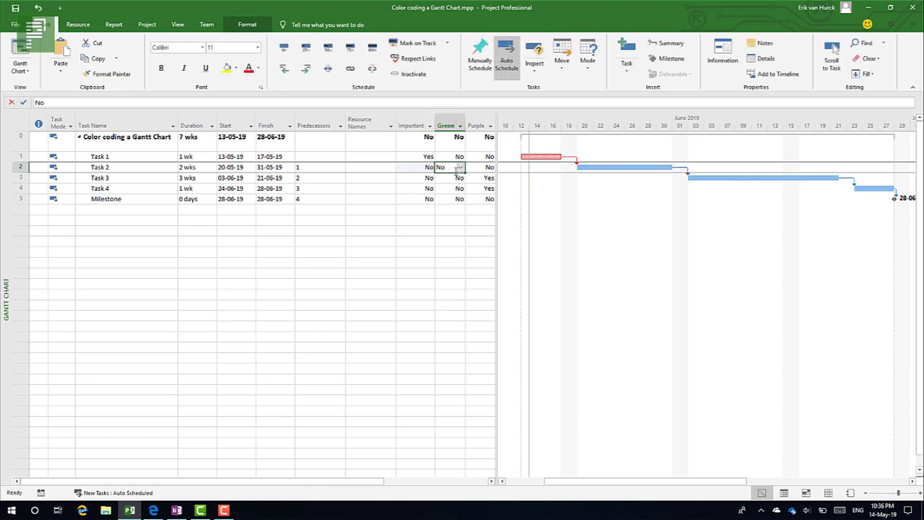
click(460, 166)
click(444, 178)
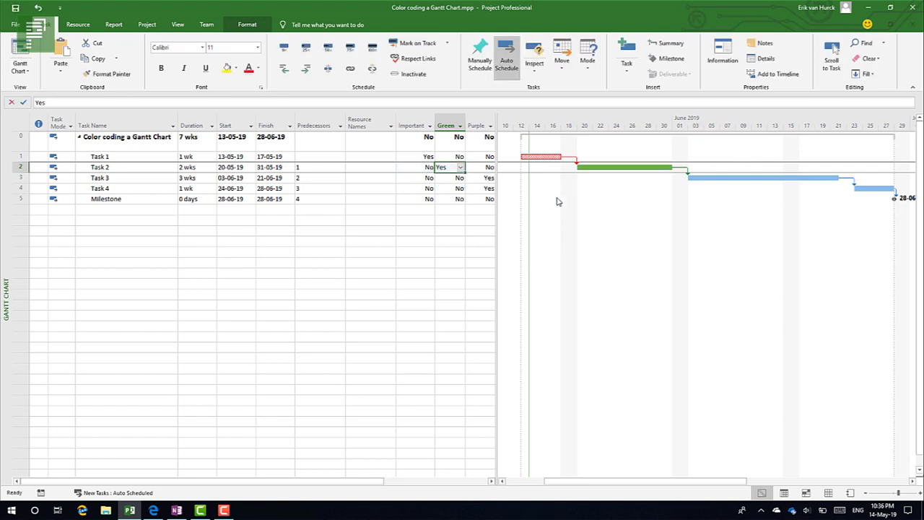
In Bar Styles, cut the Green Task row and paste it above Important Task
right_click(557, 202)
click(571, 217)
click(268, 172)
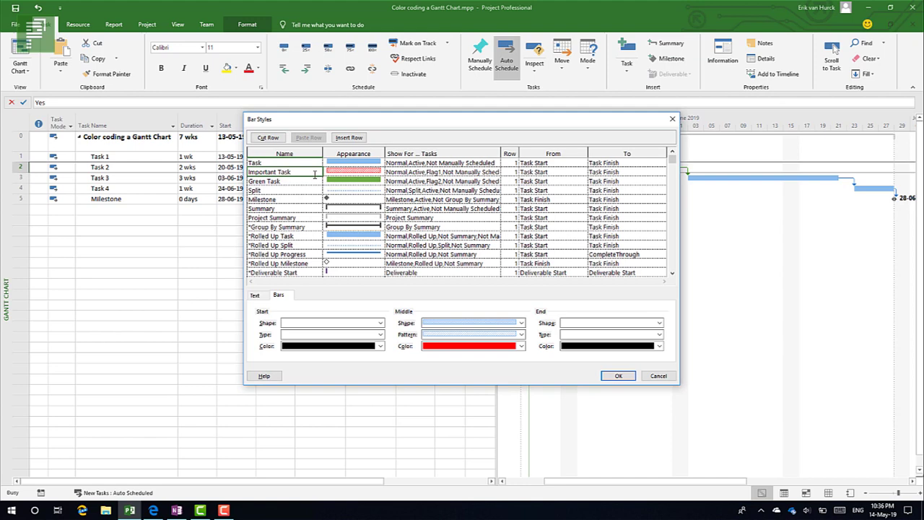
click(307, 181)
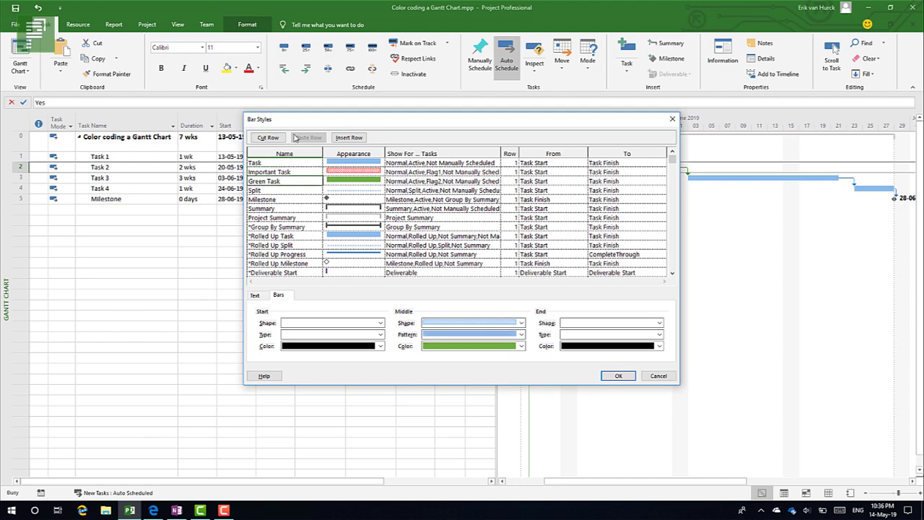
click(281, 140)
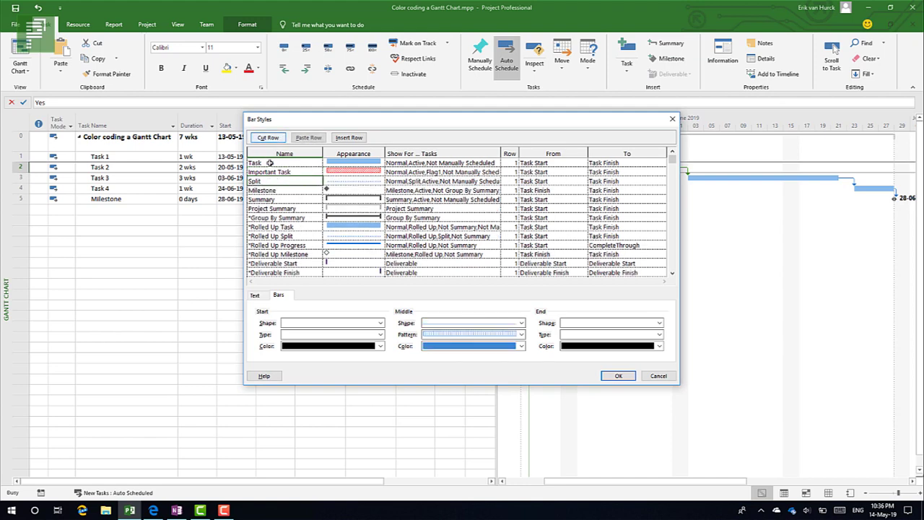
click(270, 172)
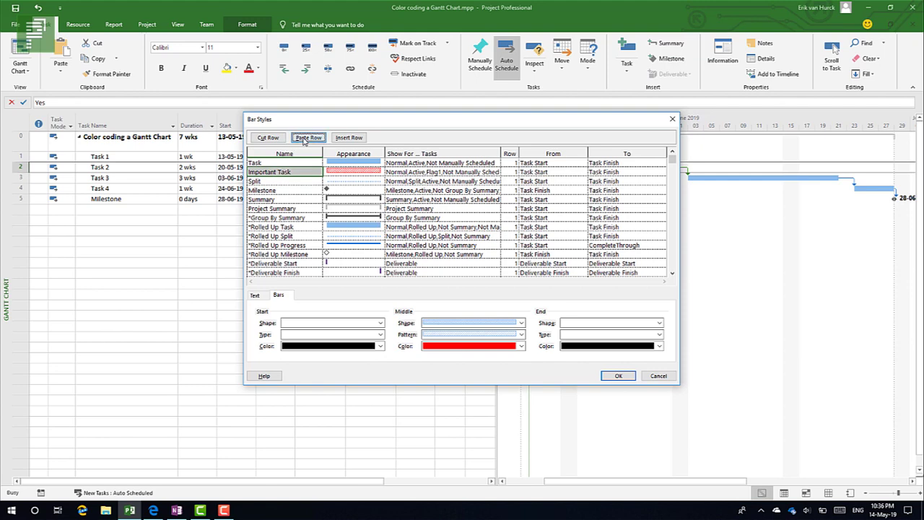
click(301, 140)
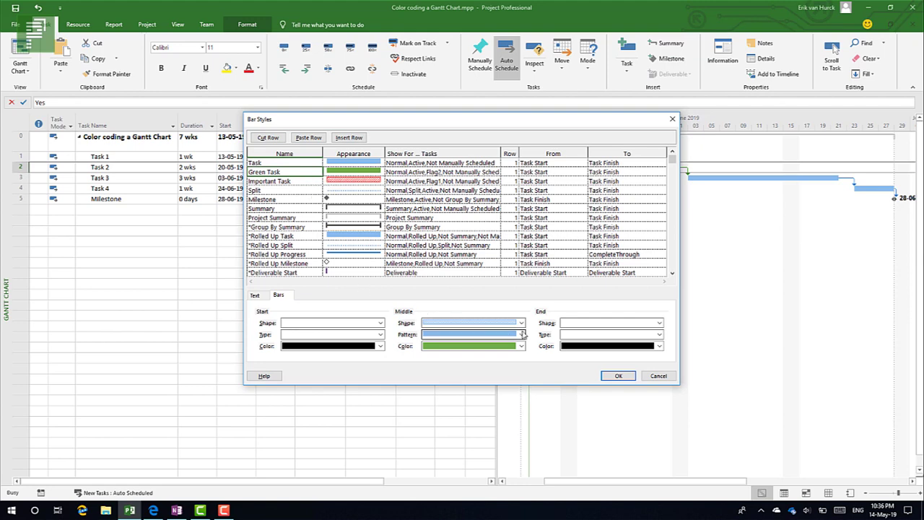
click(618, 376)
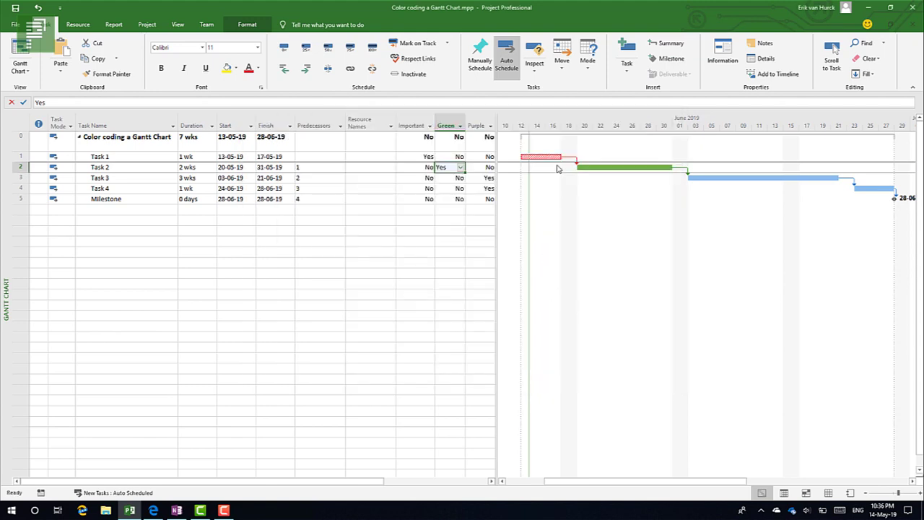
click(461, 179)
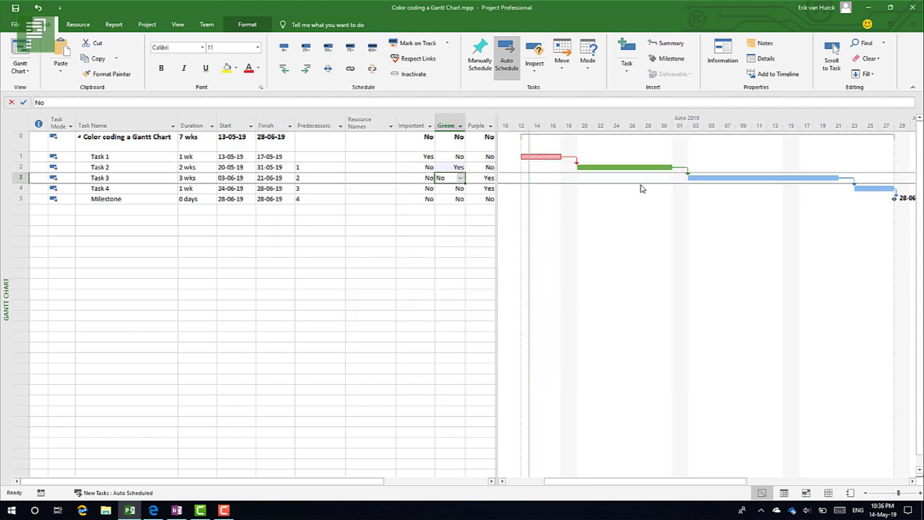
click(428, 166)
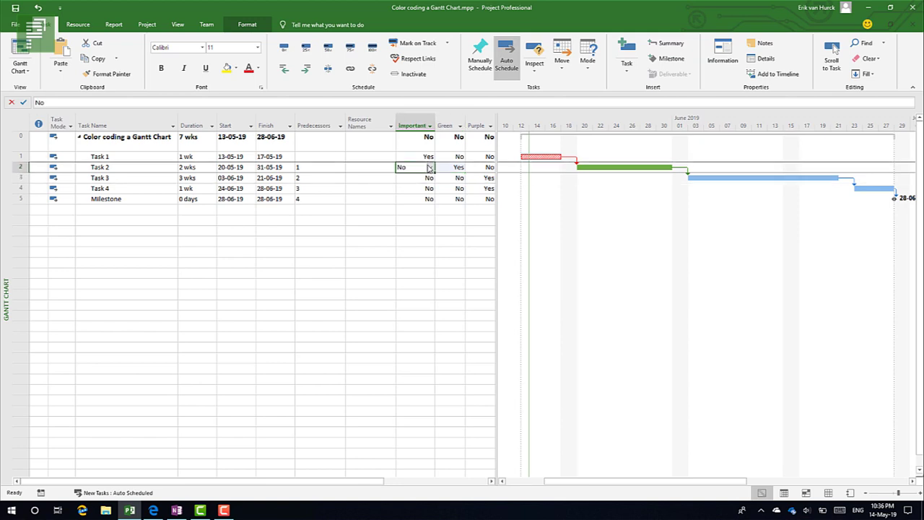
click(430, 167)
click(422, 177)
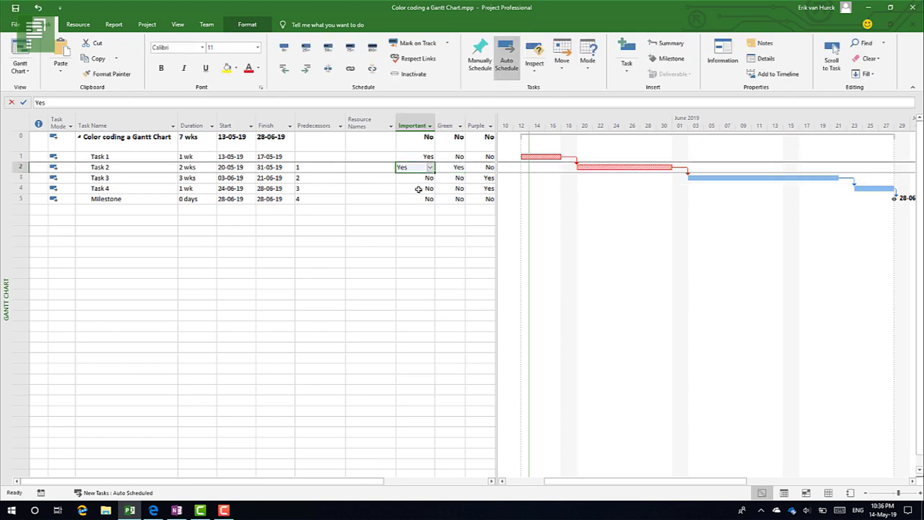
click(418, 189)
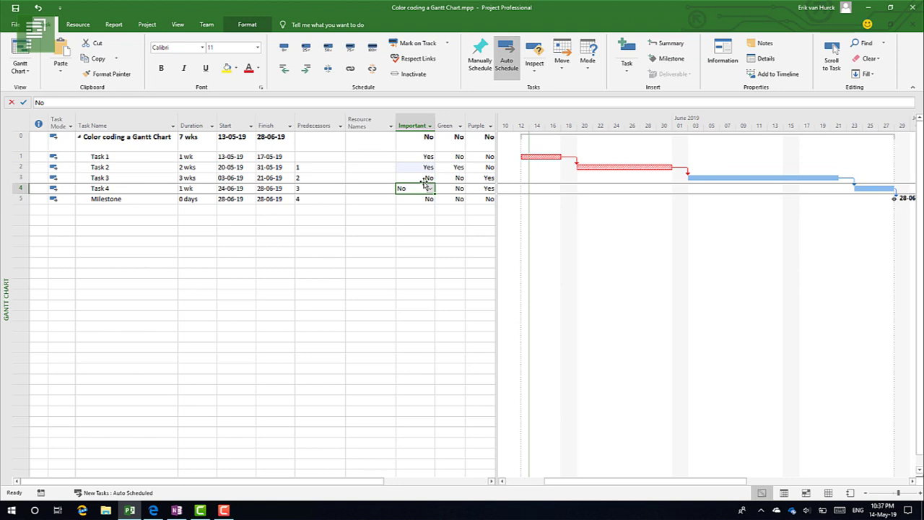
key(ctrl+z)
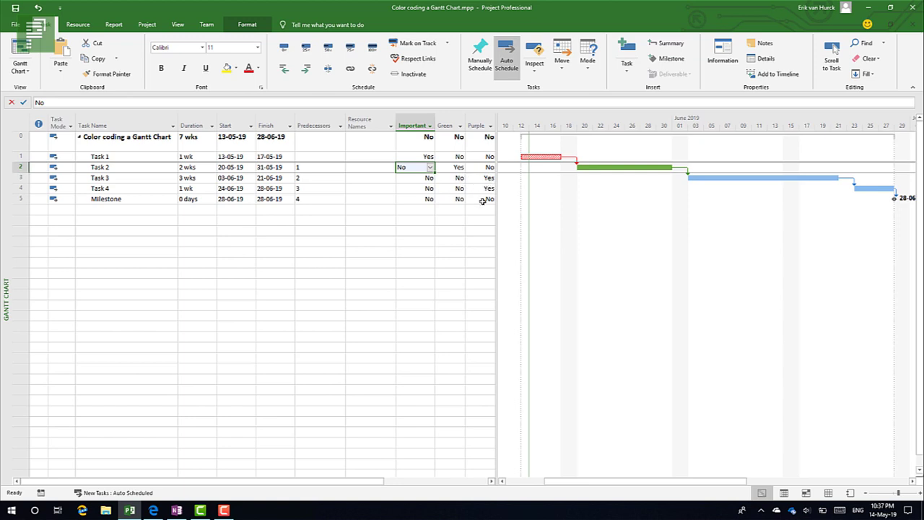
In Bar Styles, insert a new bar style named 'Purple' above Important Task
right_click(558, 195)
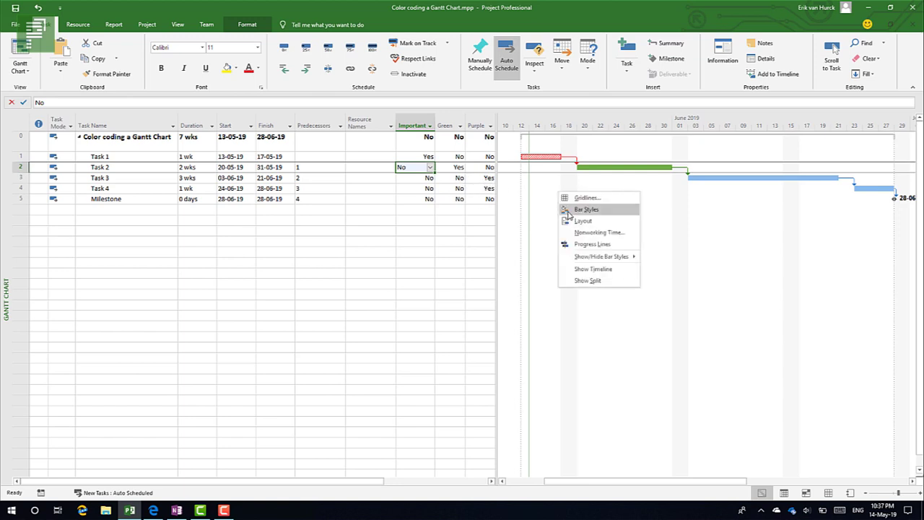
click(569, 208)
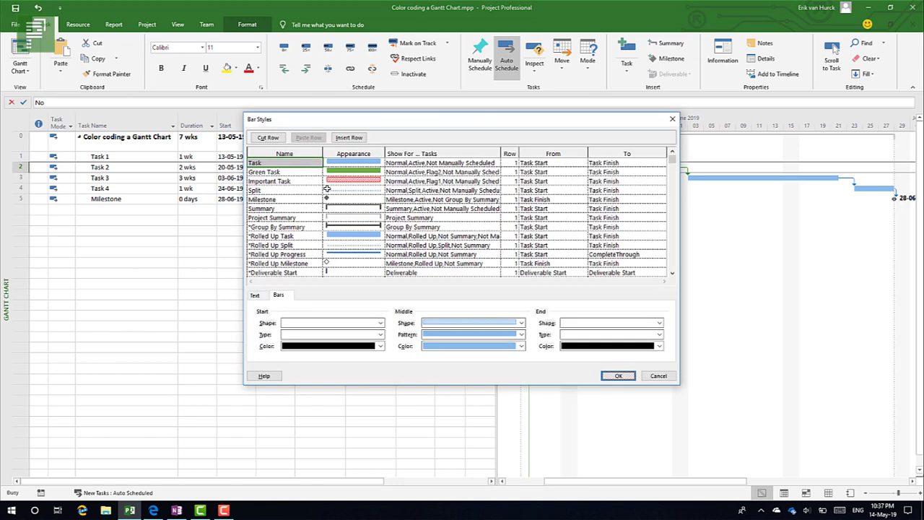
click(261, 189)
click(267, 182)
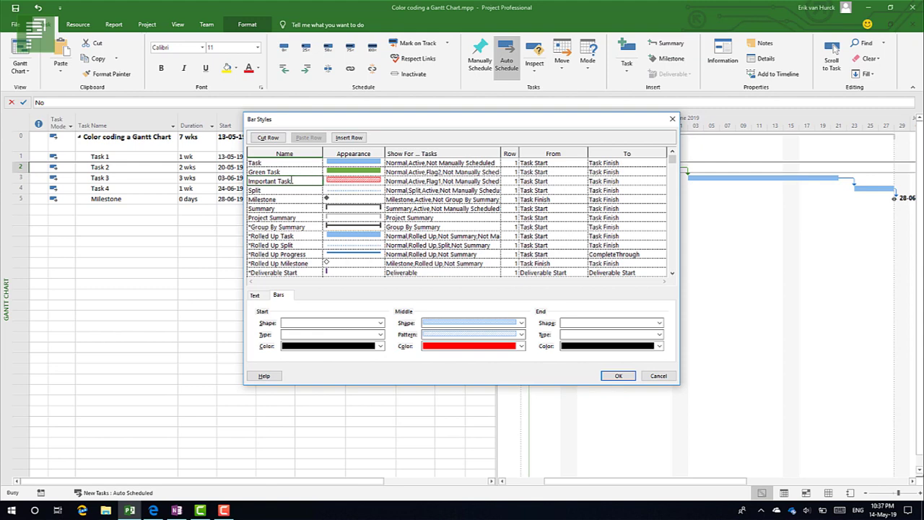
click(349, 137)
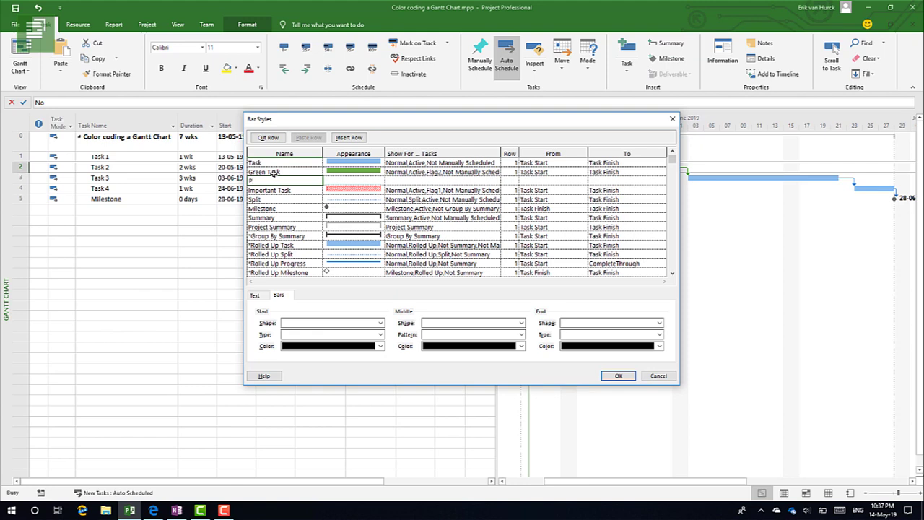
text(Purple Task)
key(Tab)
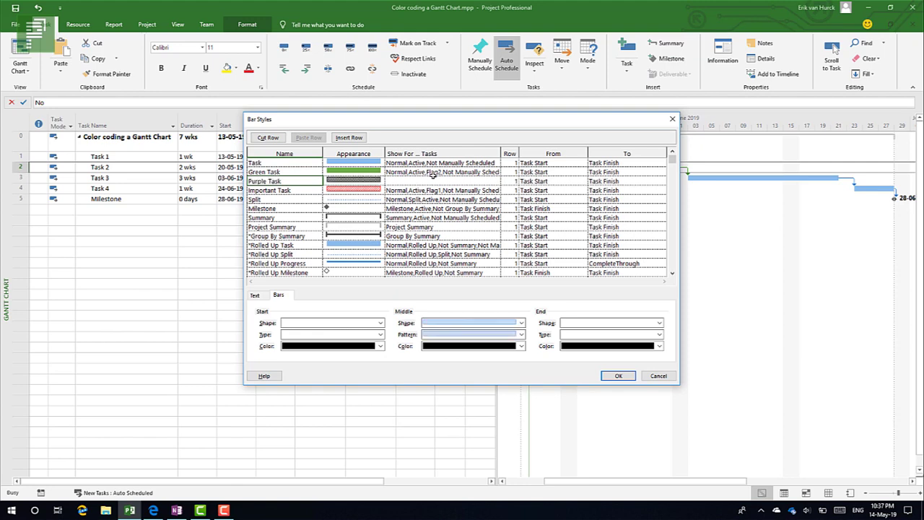
Copy Green Task's criteria into the Purple style and change it to Flag3
click(429, 181)
click(429, 172)
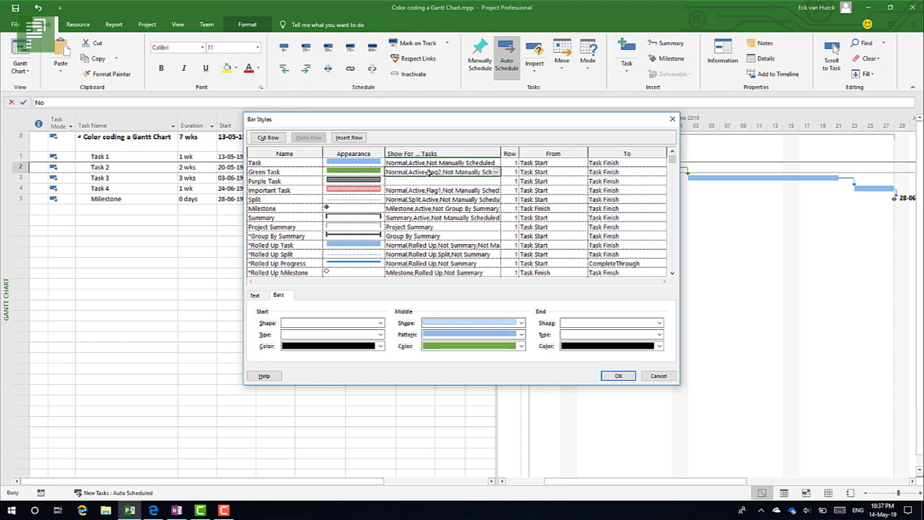
key(ctrl+a)
key(ctrl+c)
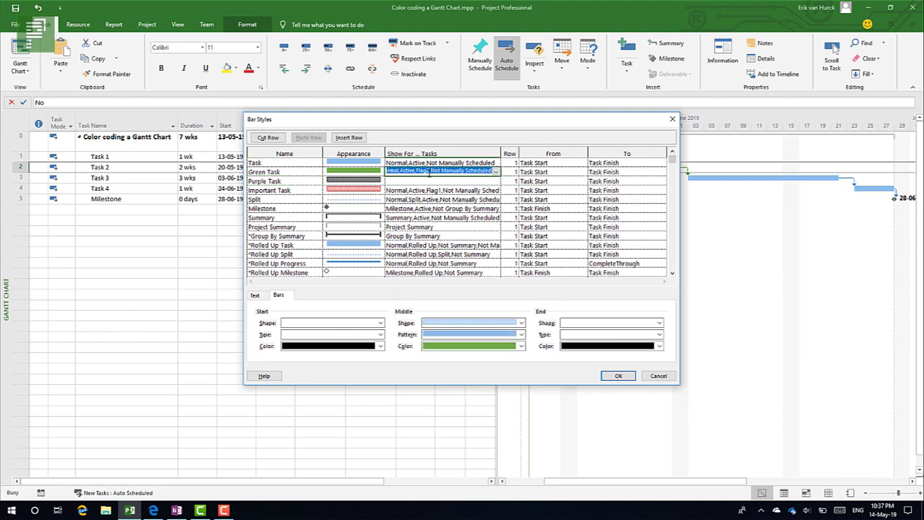
click(418, 182)
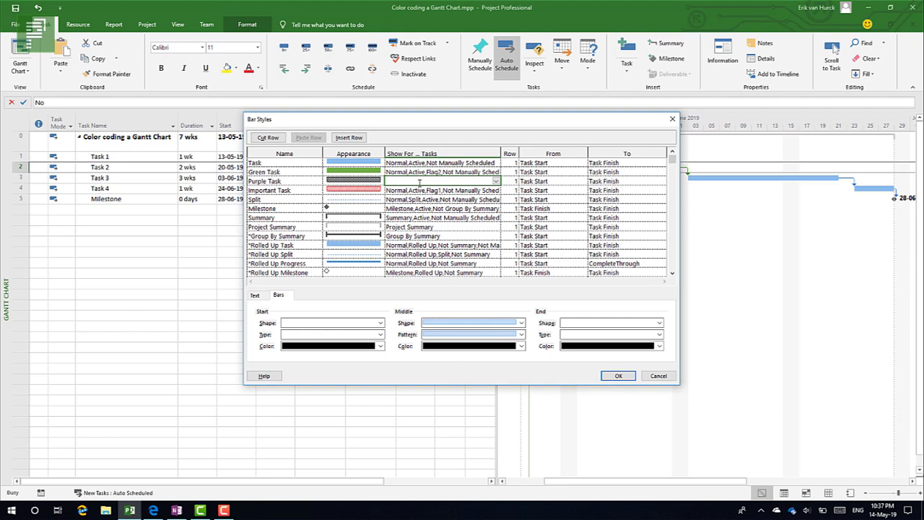
key(ctrl+v)
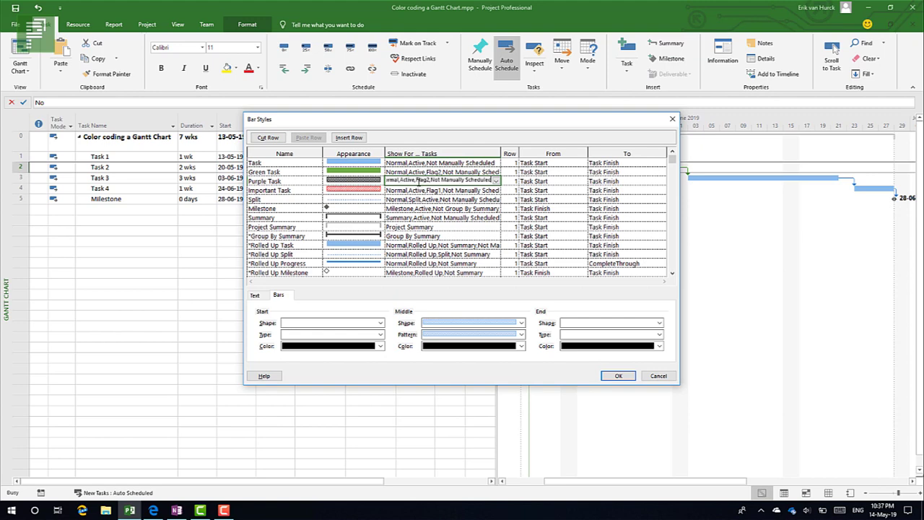
click(436, 183)
key(BackSpace)
text(3)
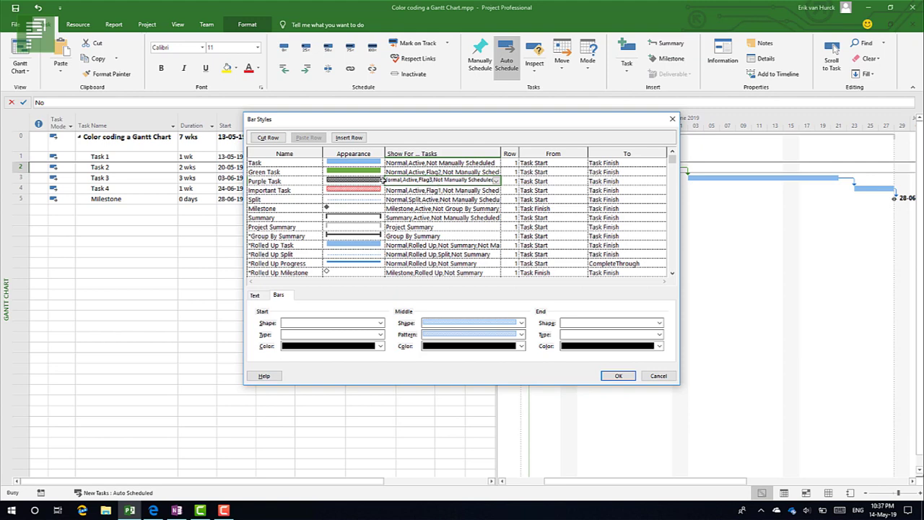
key(Return)
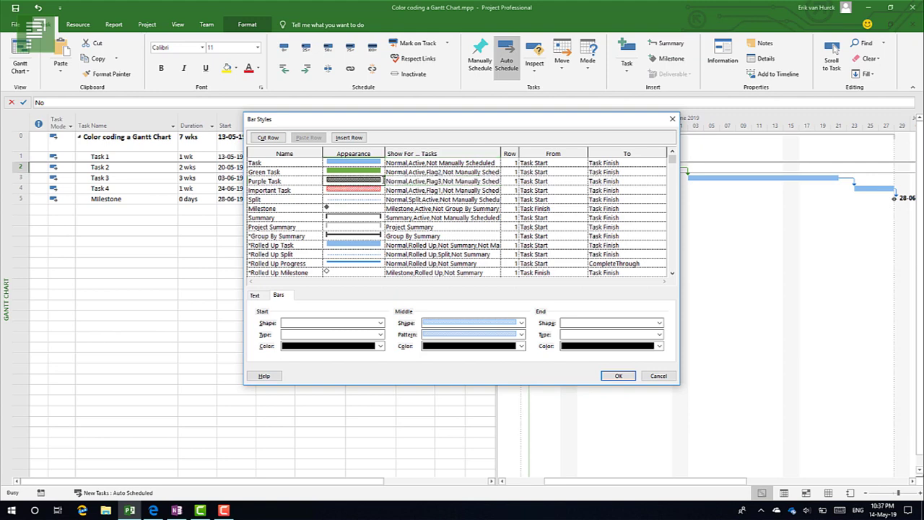
Give the Purple style a purple middle colour with a patterned fill and apply
click(521, 346)
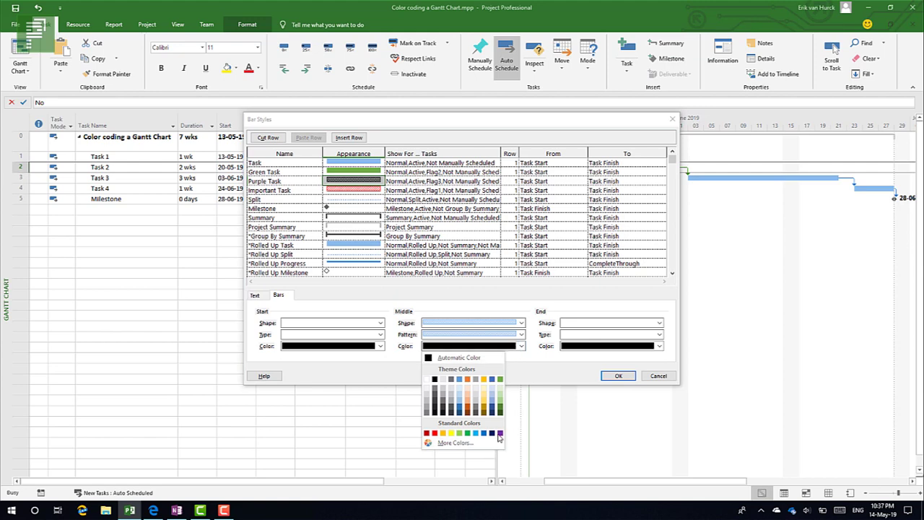
click(500, 433)
click(507, 337)
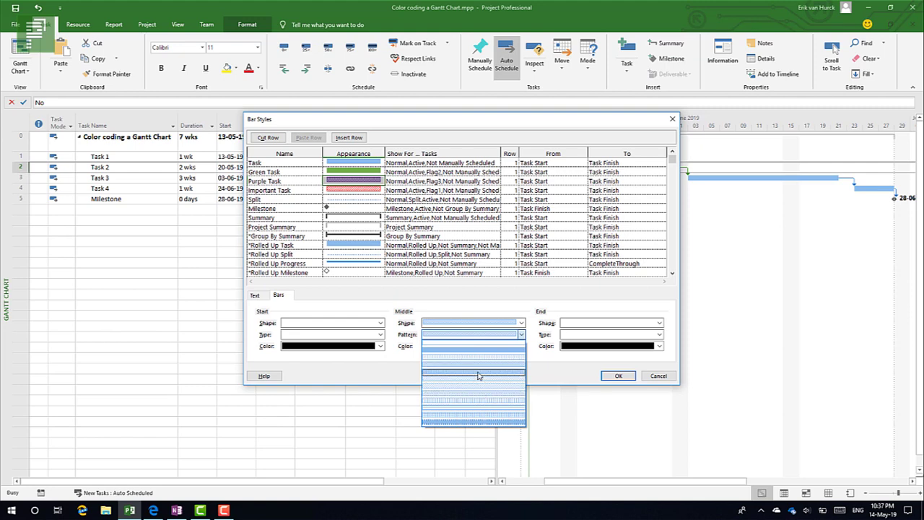
click(478, 373)
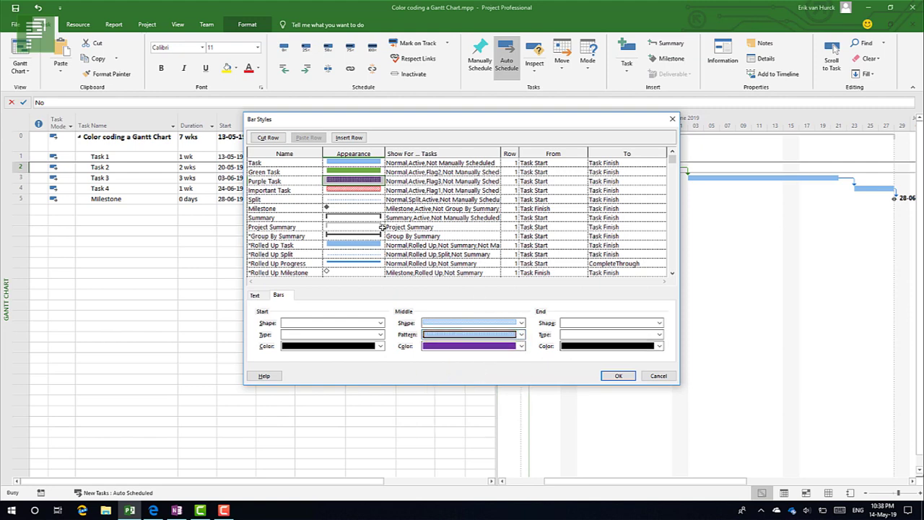
click(619, 376)
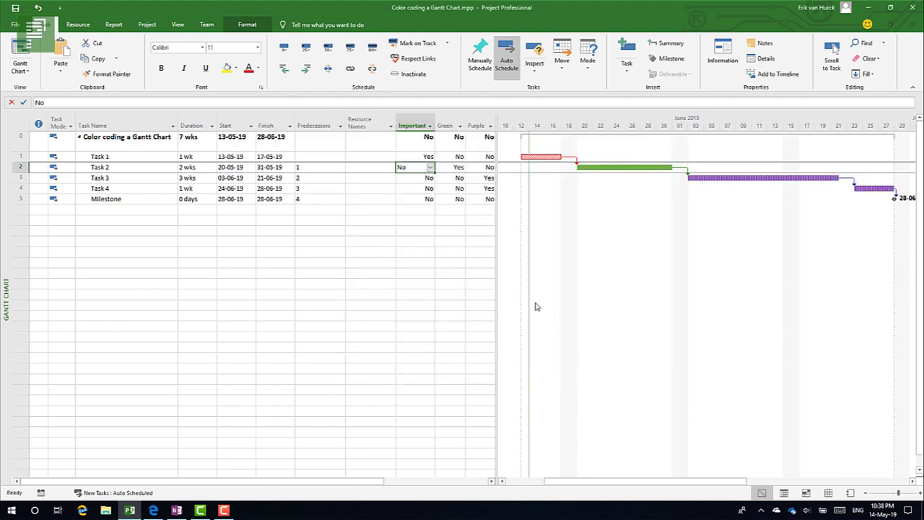
Finish editing Task 2's Important cell and dismiss the chart shortcut menu
click(458, 272)
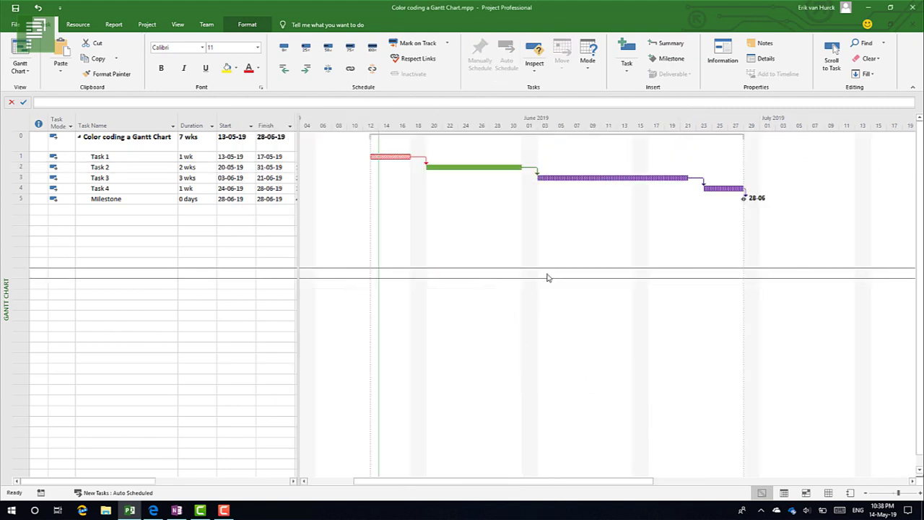
right_click(547, 277)
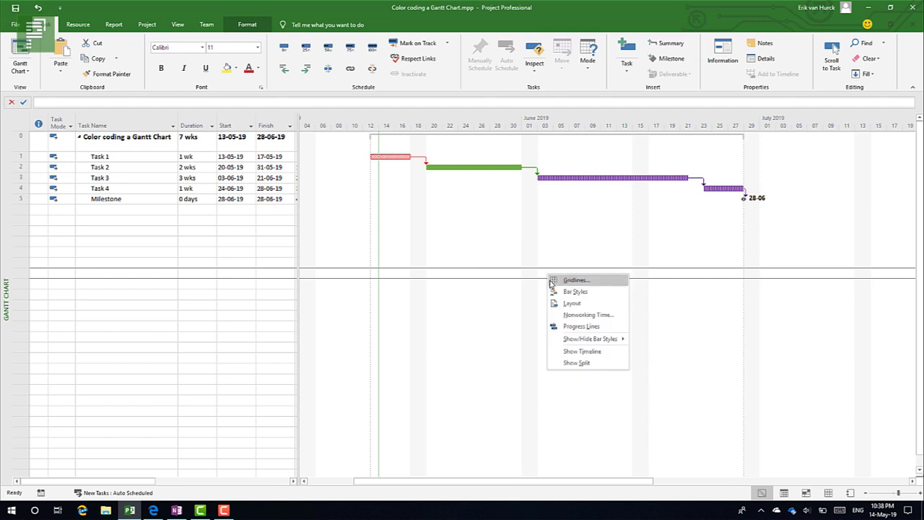
click(478, 277)
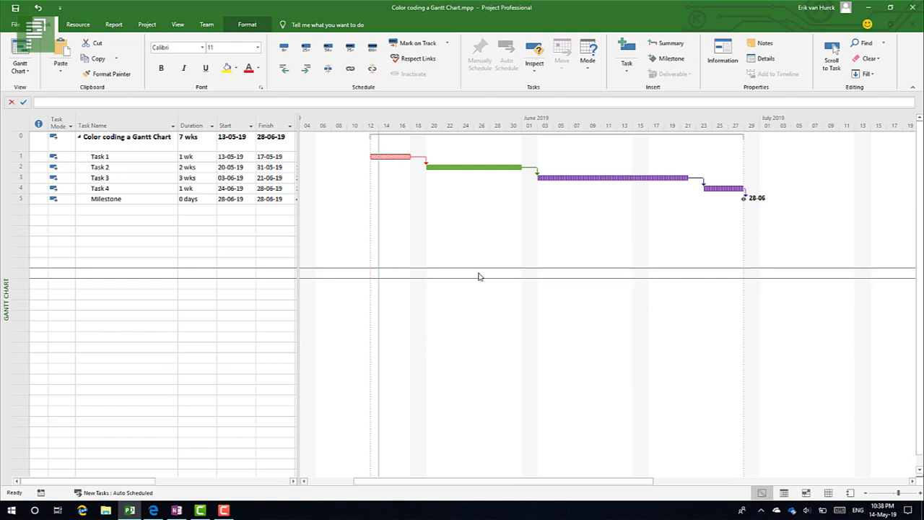
Check Task 1's flag values on the Task Information Custom Fields tab, then close it
click(120, 157)
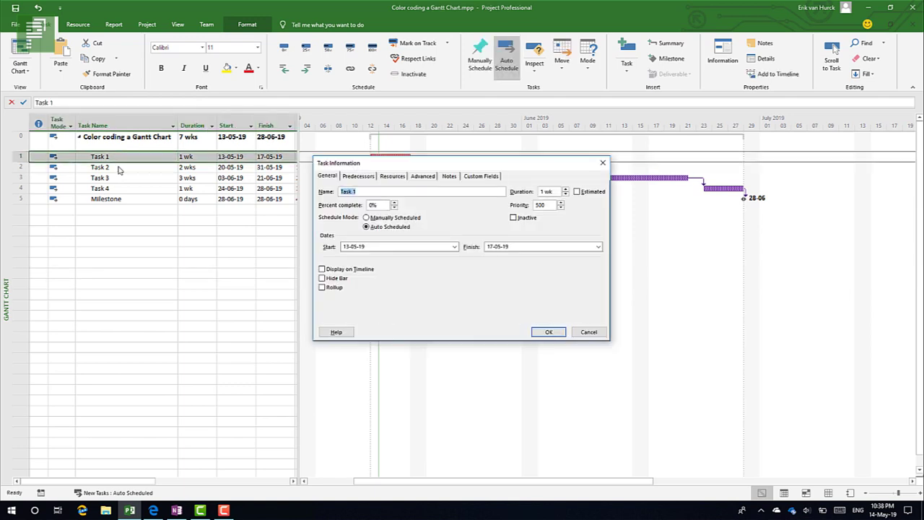
click(497, 177)
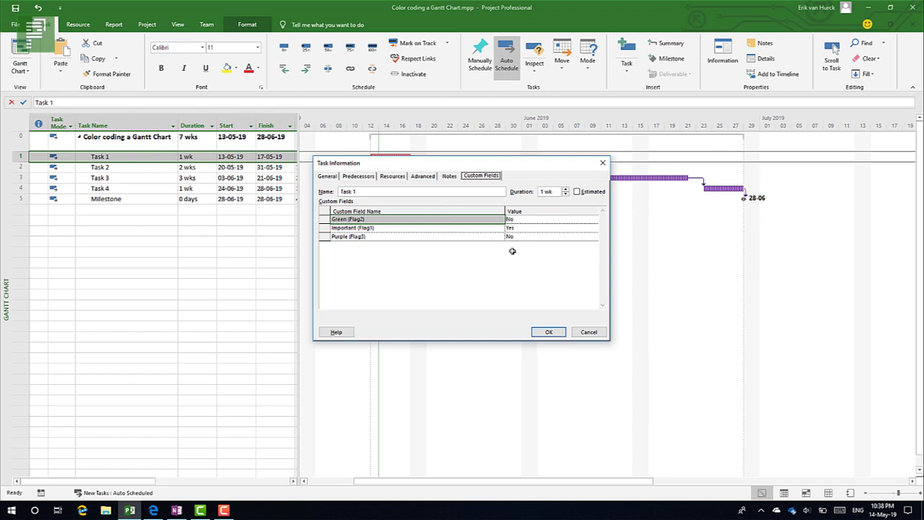
click(602, 164)
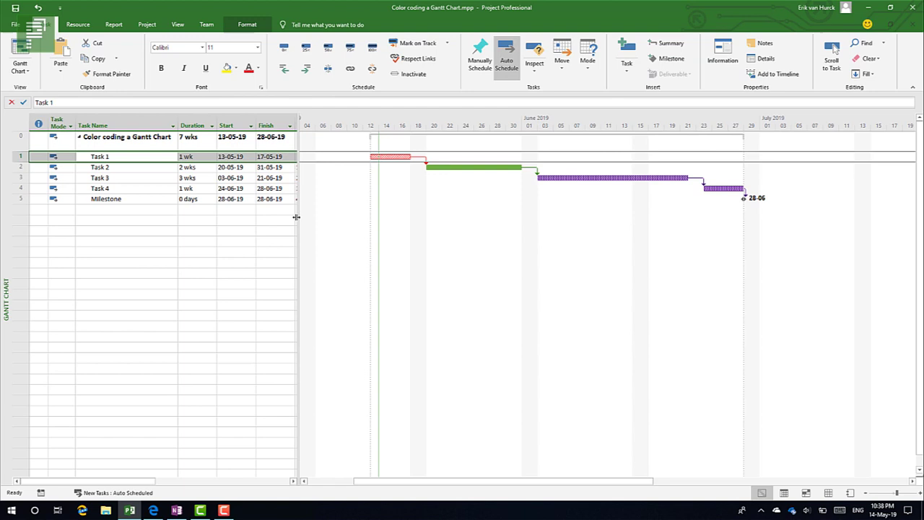
In Task 1's Task Information, set Purple (Flag3) to Yes and Important (Flag1) to No
right_click(258, 162)
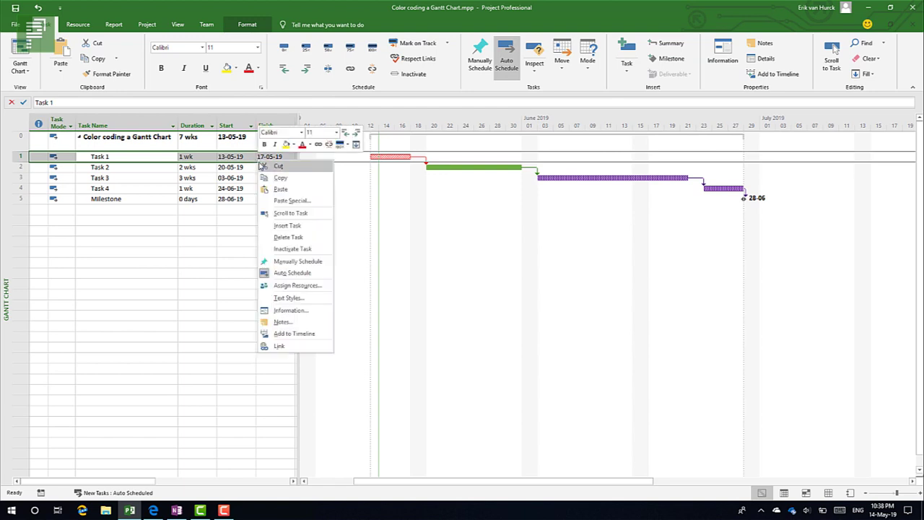
click(203, 157)
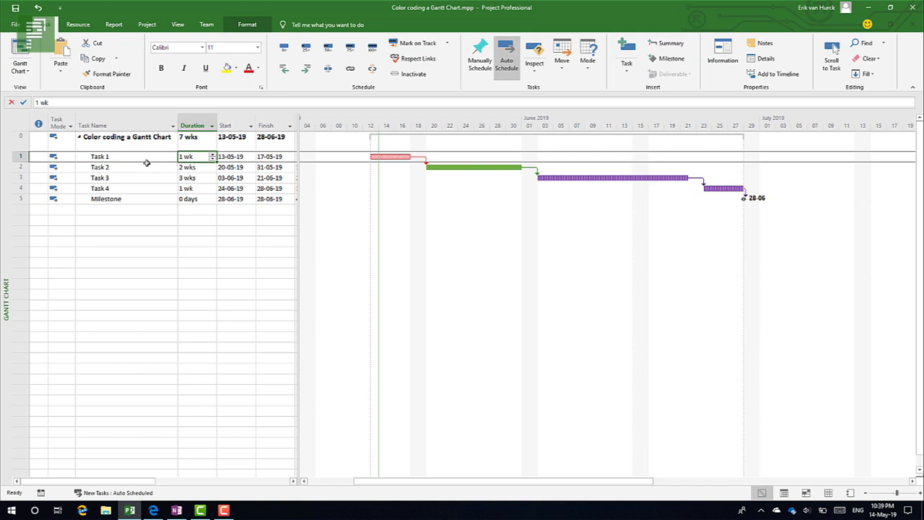
double_click(146, 160)
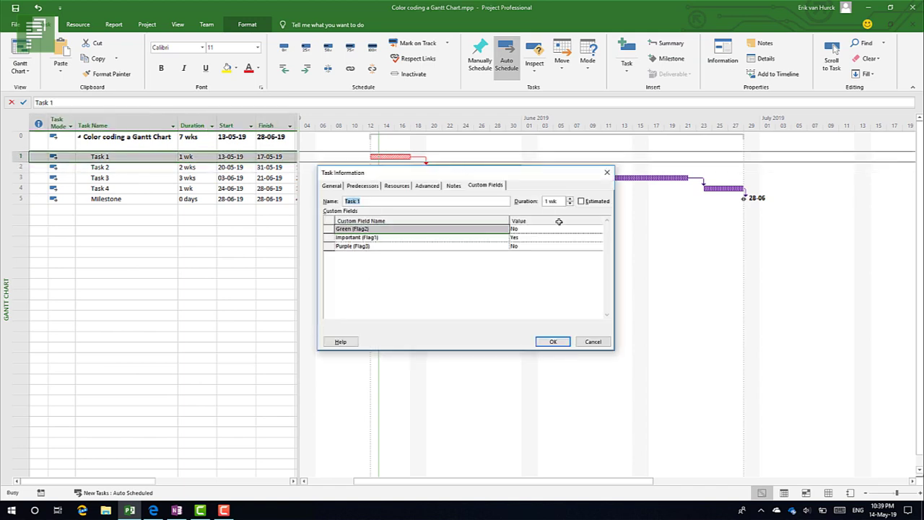
click(527, 245)
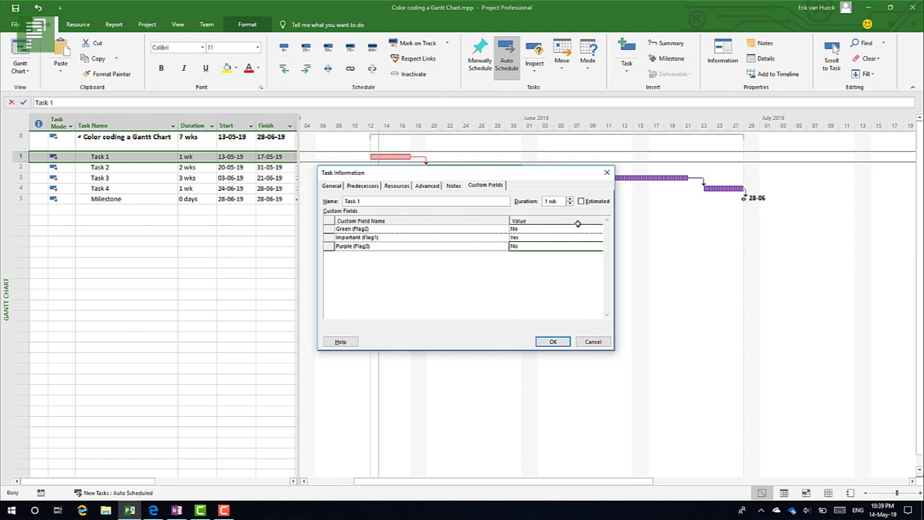
text(Y)
click(389, 238)
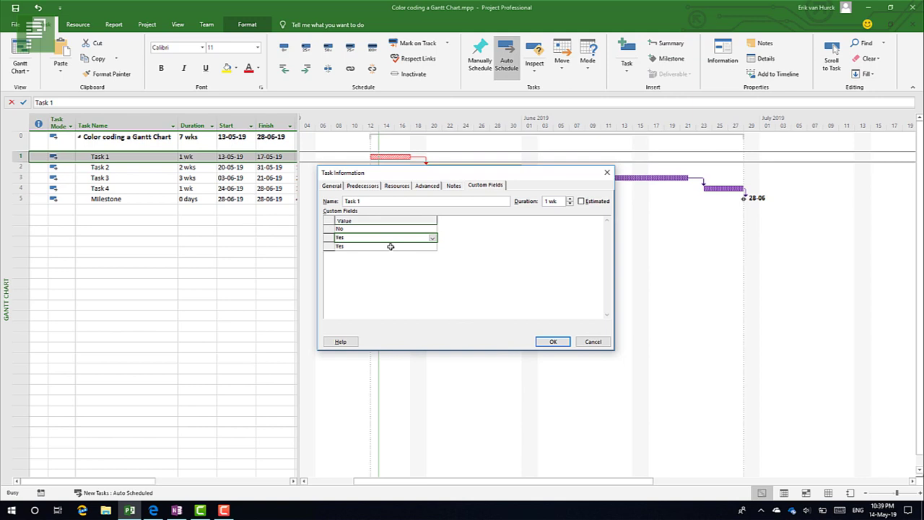
text(No)
click(553, 344)
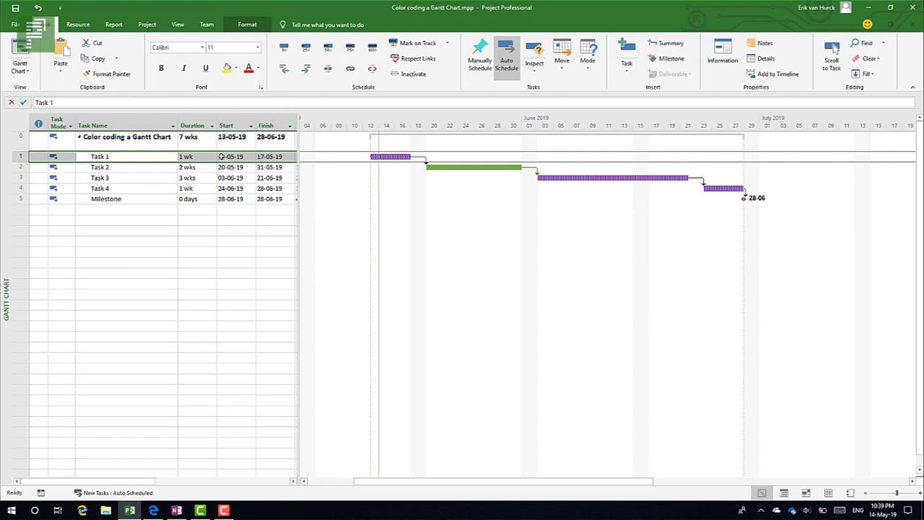
Widen the table, set Task 1's Green flag to Yes and Purple to No
drag(296, 159, 532, 160)
click(472, 156)
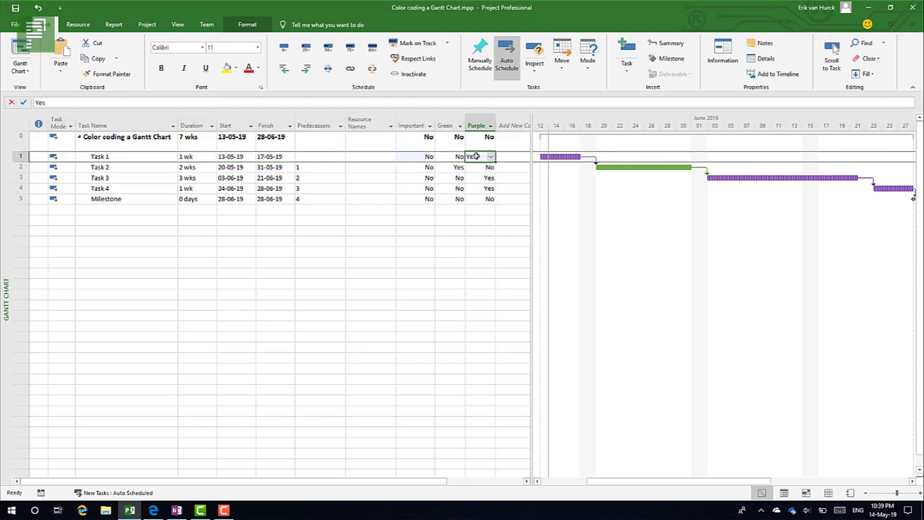
click(445, 158)
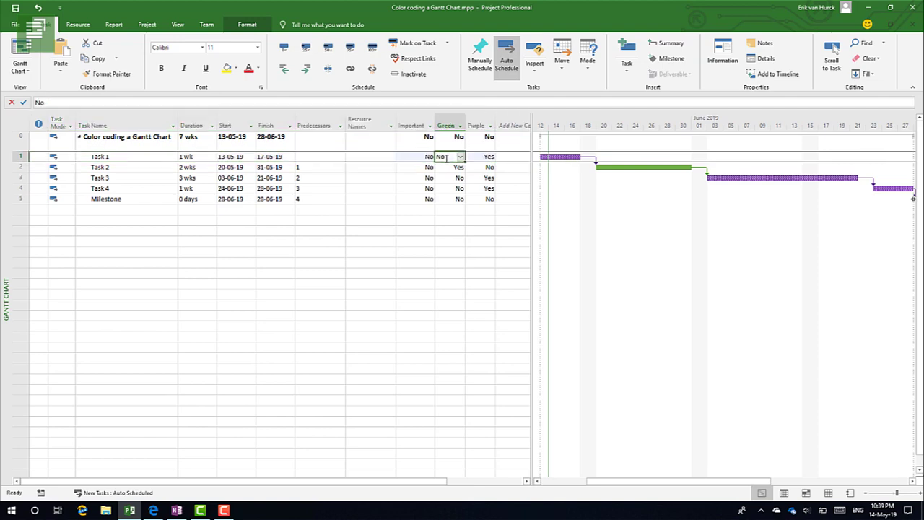
click(445, 157)
click(446, 167)
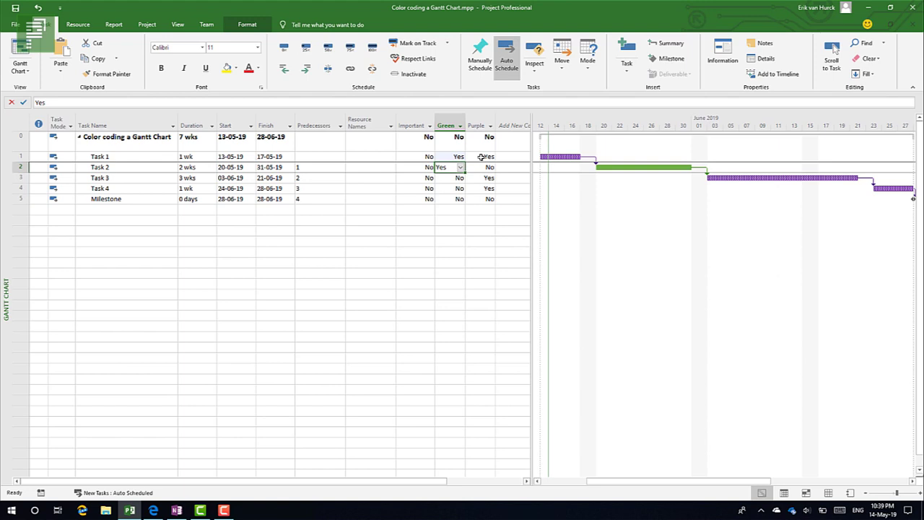
click(480, 157)
click(490, 156)
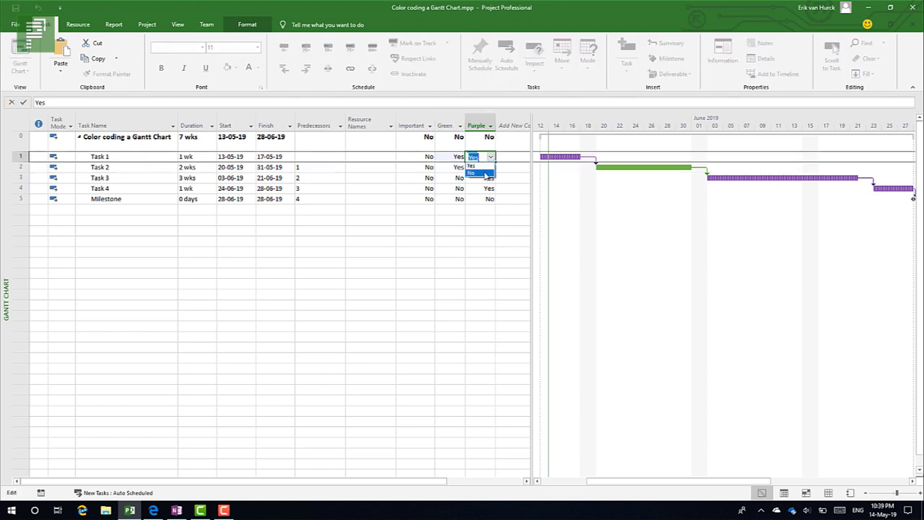
click(486, 173)
click(458, 158)
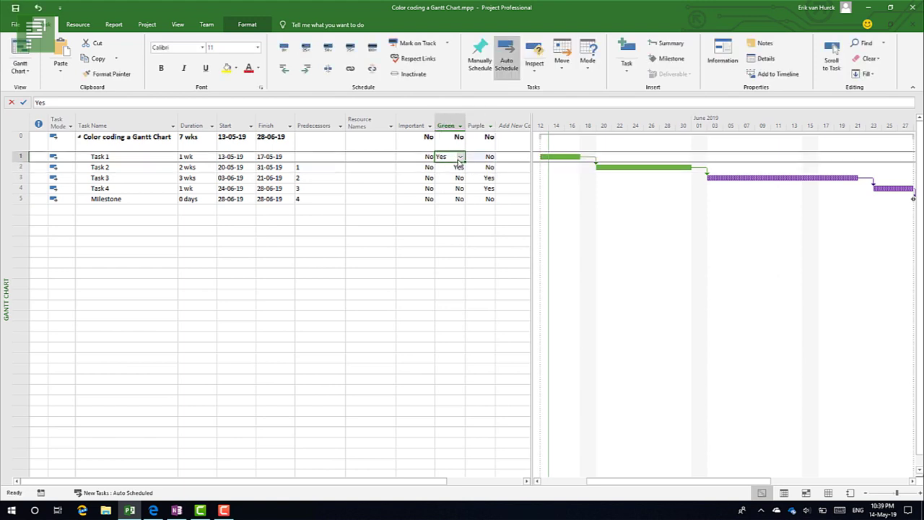
Set Task 1's Green flag to No and Important to Yes, then narrow the table
click(460, 157)
click(446, 173)
click(414, 156)
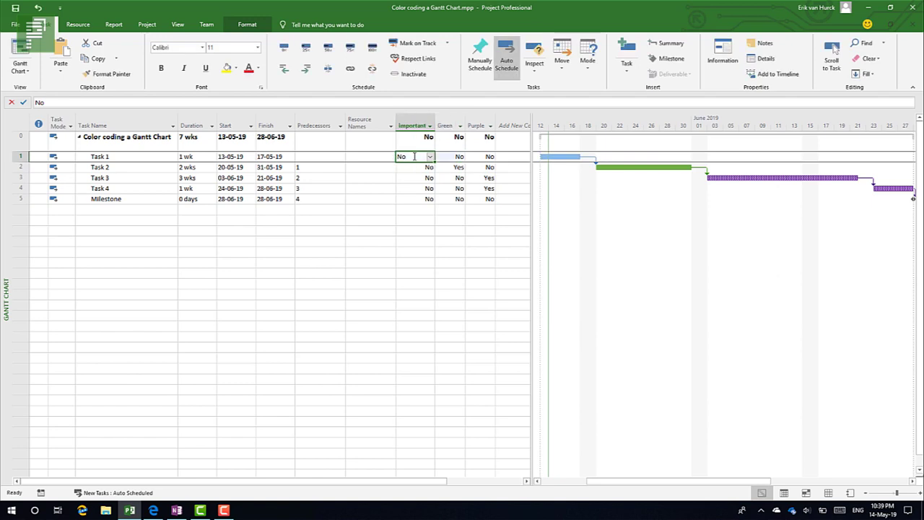
click(429, 157)
click(422, 167)
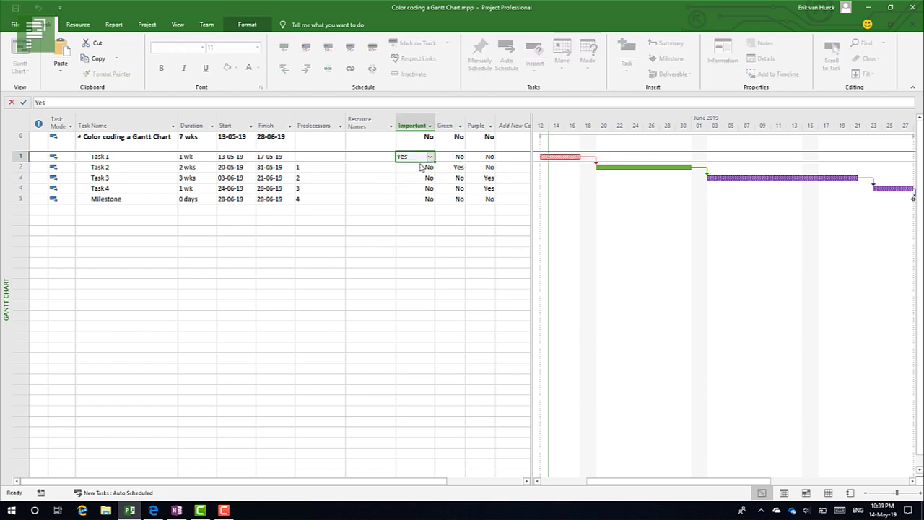
drag(532, 167, 295, 184)
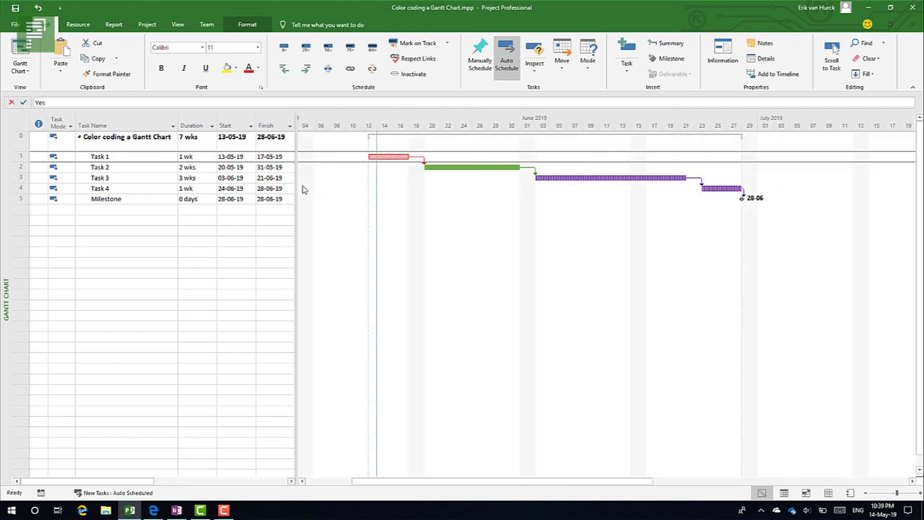